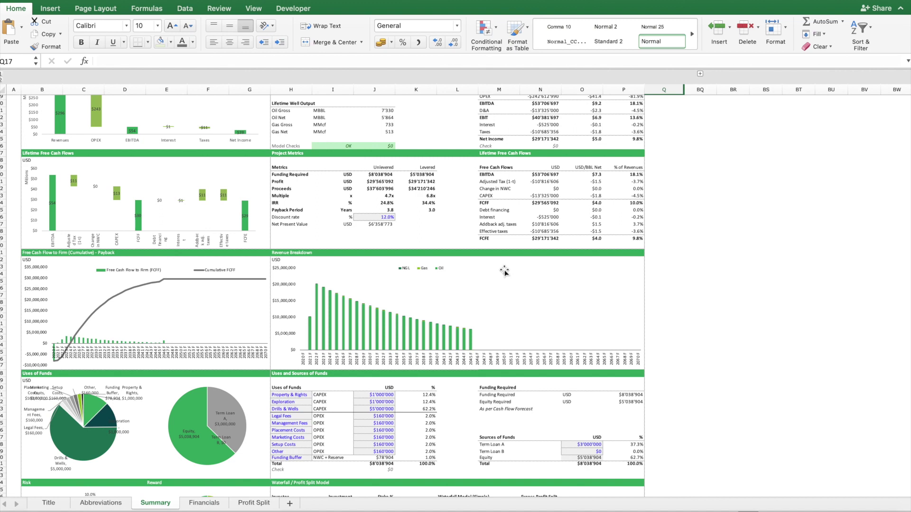
# Scroll the Summary sheet from the Executive Summary down to the Break-Even charts, then go to Financials.
pyautogui.scroll(-1, 504, 271)
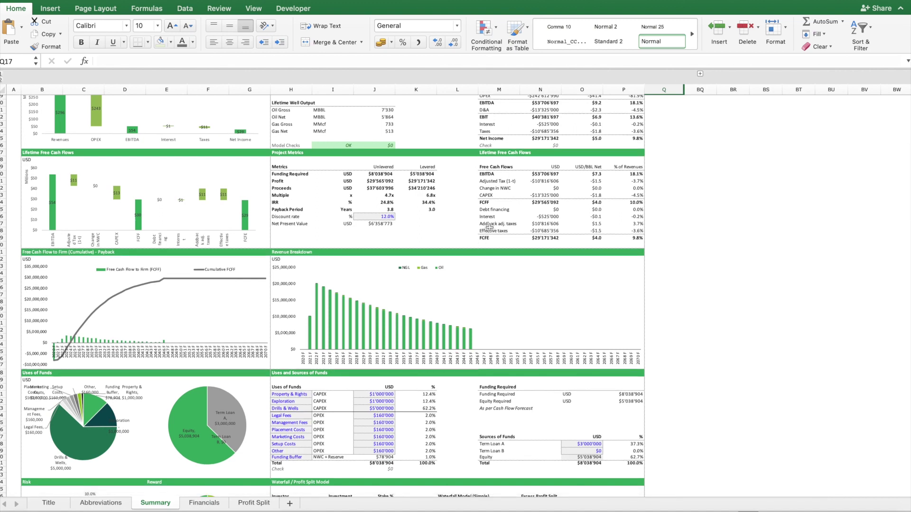
pyautogui.scroll(10, 488, 228)
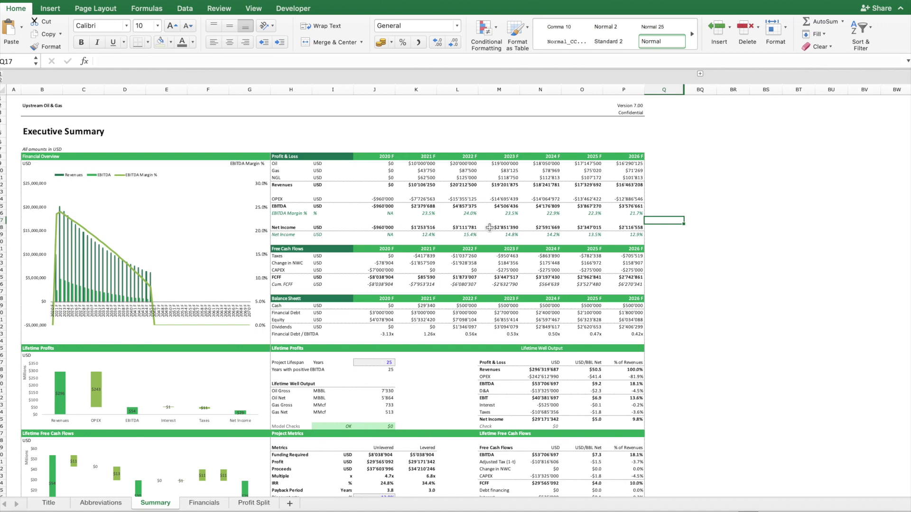
pyautogui.scroll(-4, 489, 227)
pyautogui.scroll(4, 489, 227)
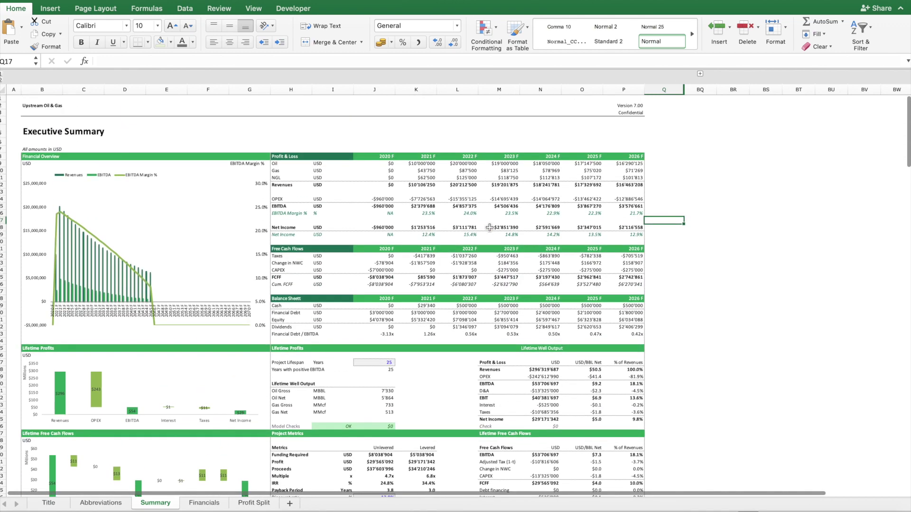
pyautogui.scroll(-20, 489, 227)
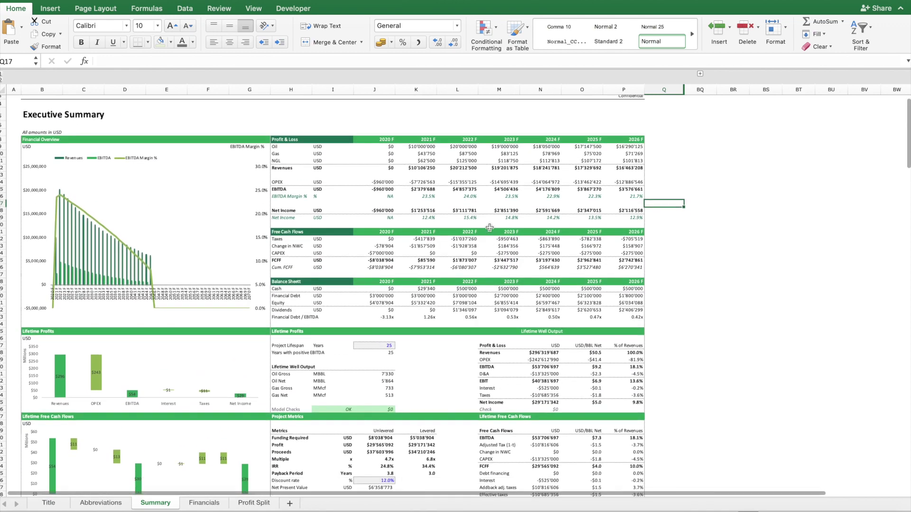
pyautogui.scroll(-20, 489, 227)
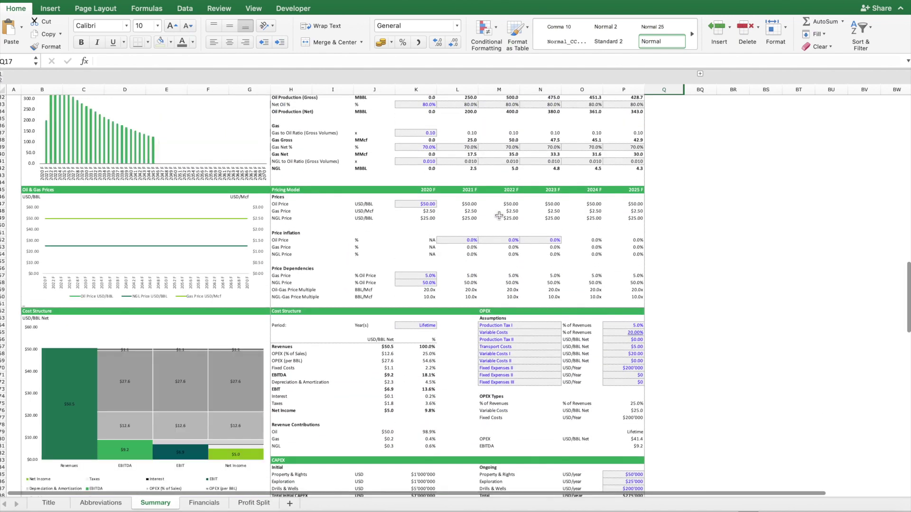
pyautogui.scroll(-12, 489, 228)
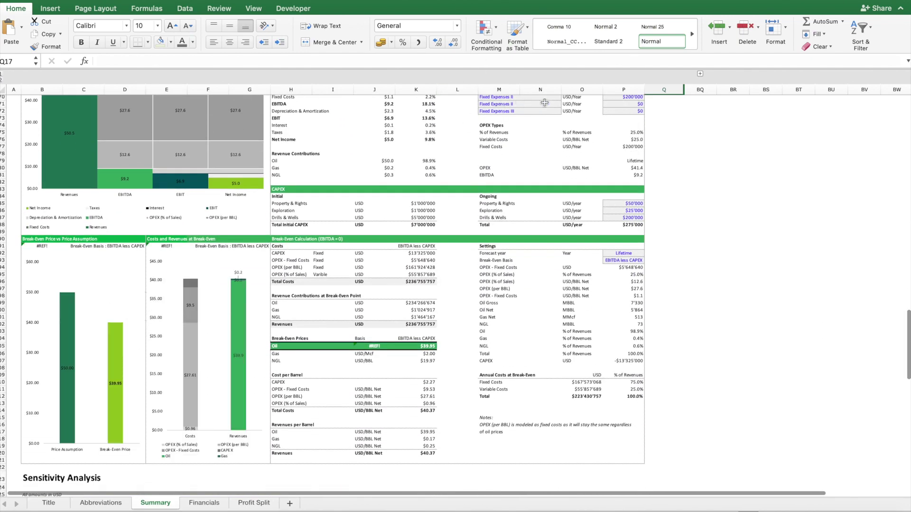
pyautogui.click(204, 503)
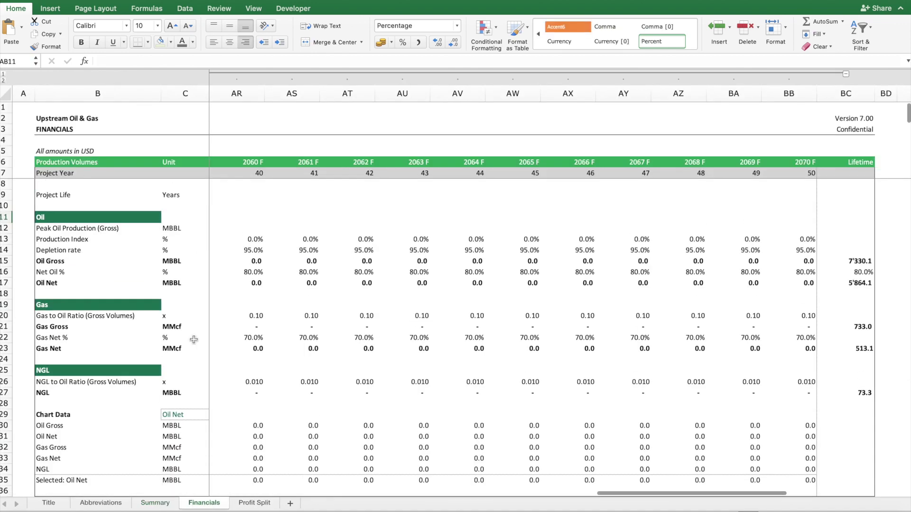
# Collapse the grouped yearly forecast columns and expand the hidden 2060–2070 F year columns.
pyautogui.hscroll(-20, 315, 218)
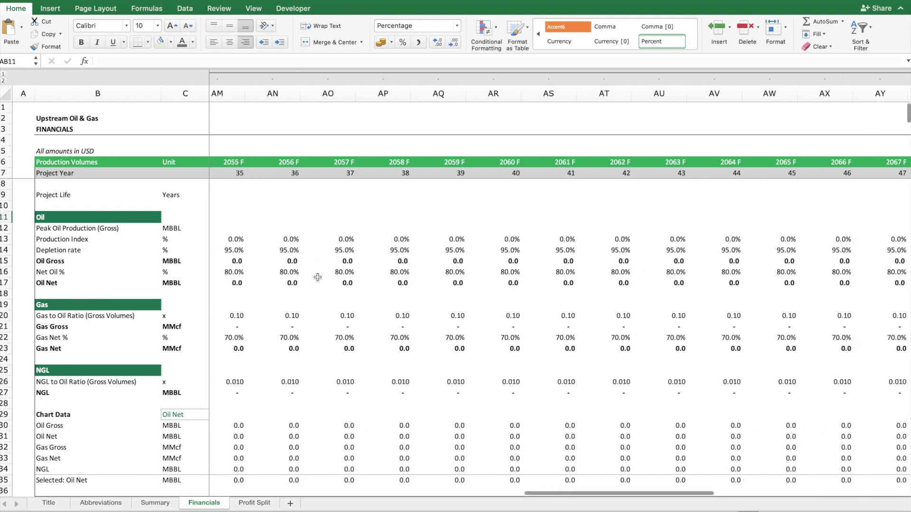
pyautogui.hscroll(20, 317, 277)
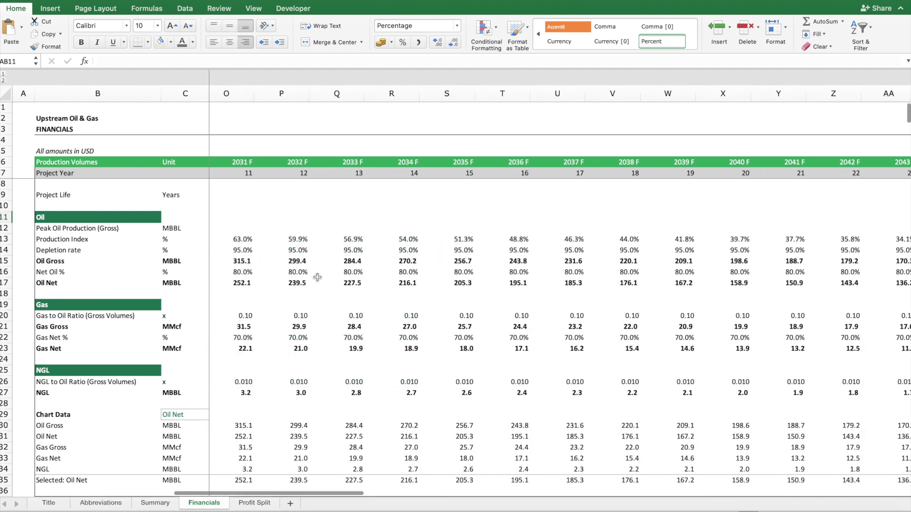
pyautogui.hscroll(-20, 317, 277)
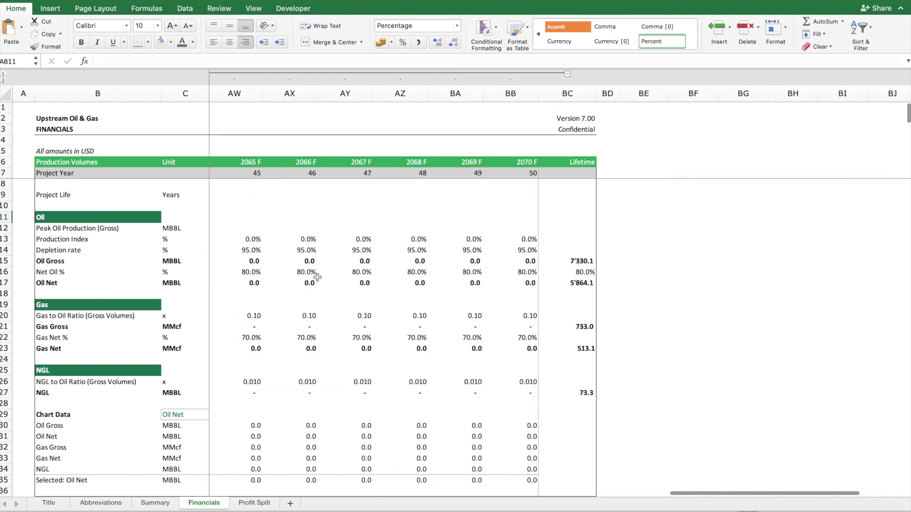
pyautogui.hscroll(2, 317, 277)
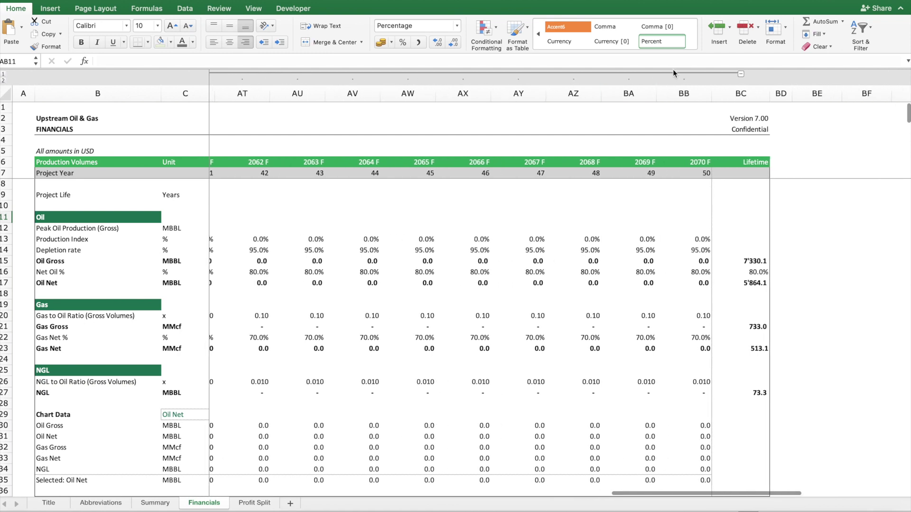
pyautogui.click(740, 75)
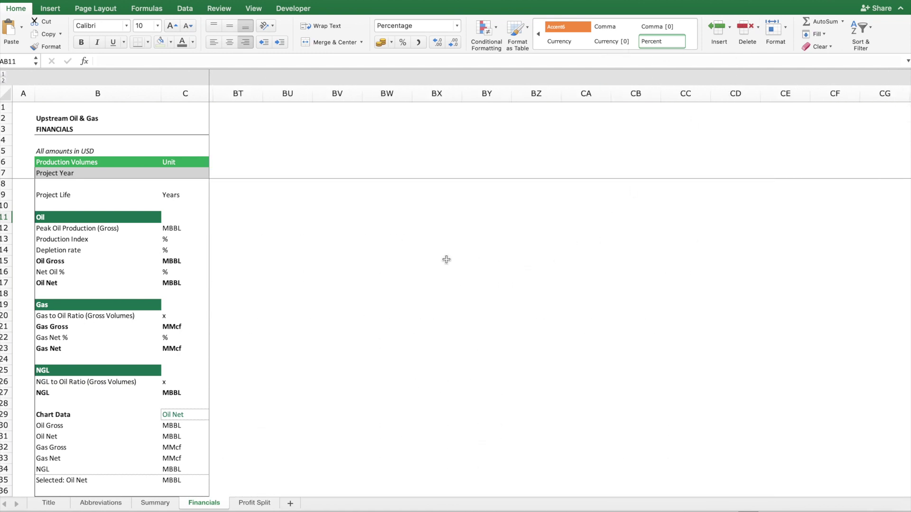
pyautogui.hscroll(-15, 446, 259)
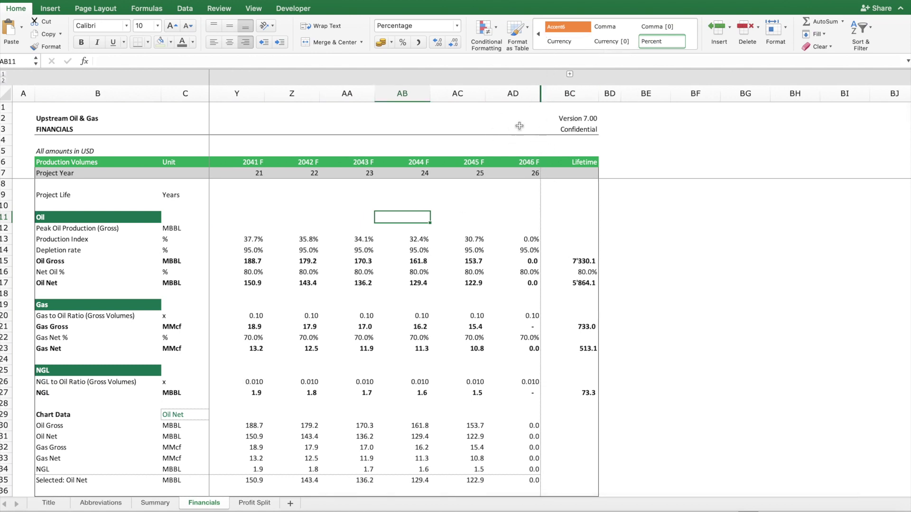
pyautogui.click(570, 73)
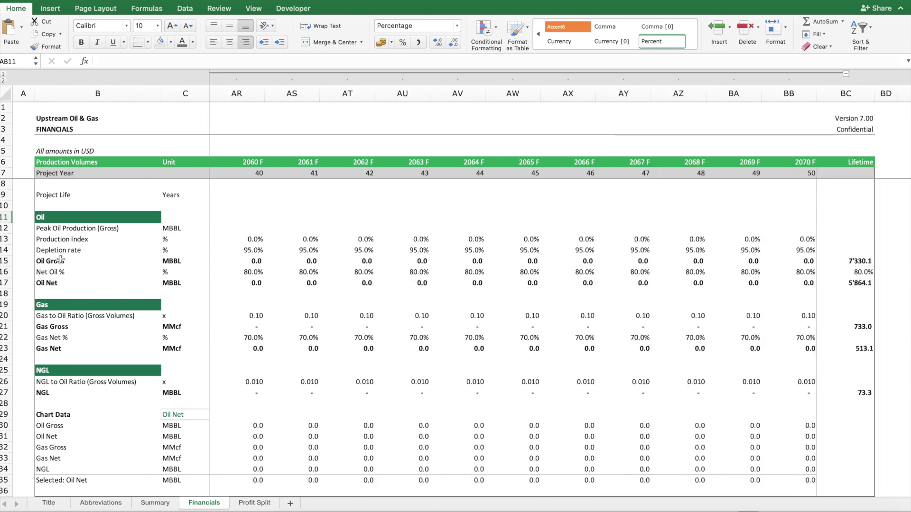
# Scroll down the Financials sheet and inspect the EBITDA per barrel formula.
pyautogui.scroll(-10, 60, 259)
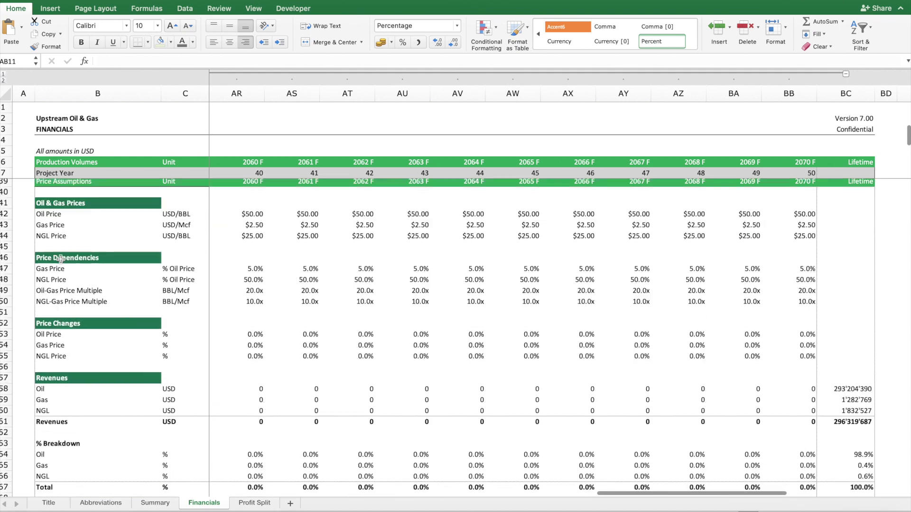
pyautogui.scroll(-19, 60, 260)
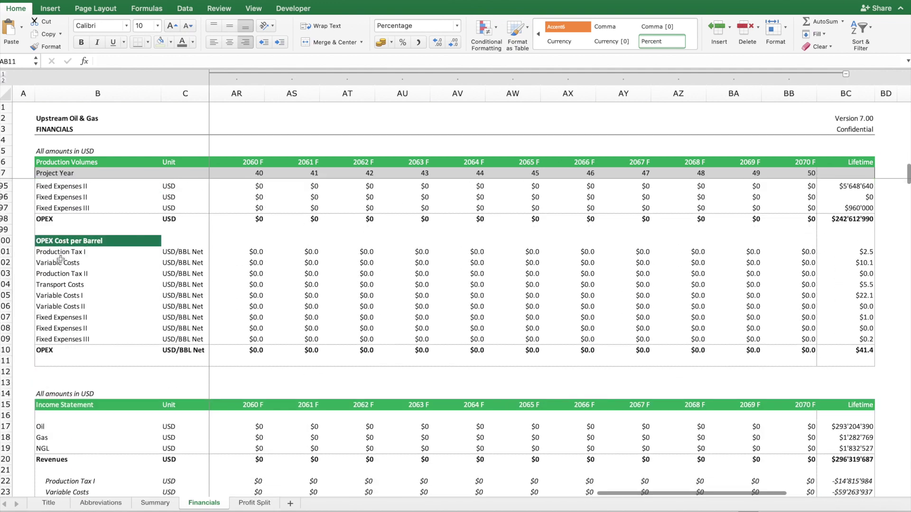
pyautogui.scroll(-2, 61, 259)
pyautogui.scroll(20, 61, 260)
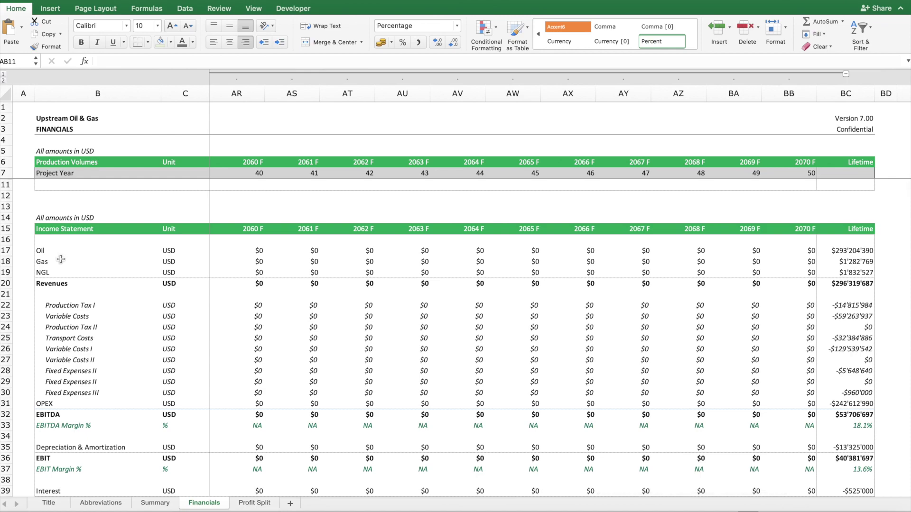
pyautogui.scroll(-20, 61, 259)
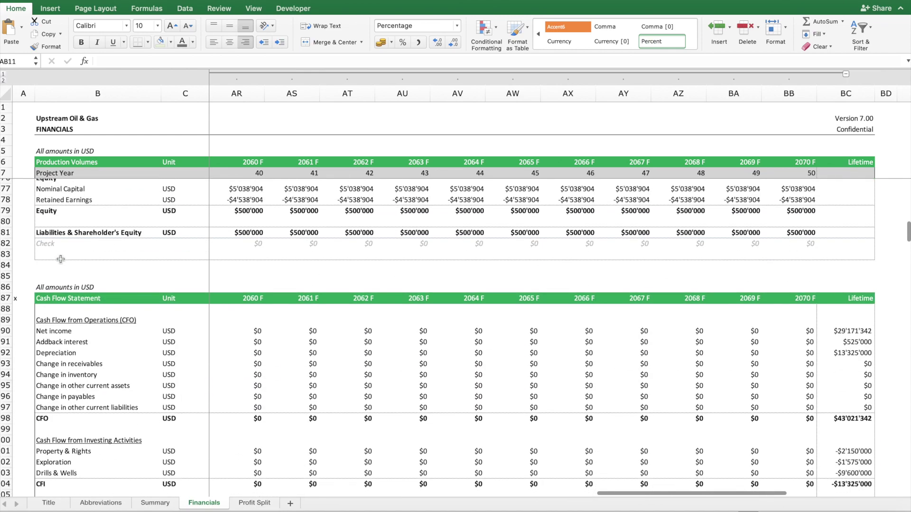
pyautogui.scroll(-18, 61, 259)
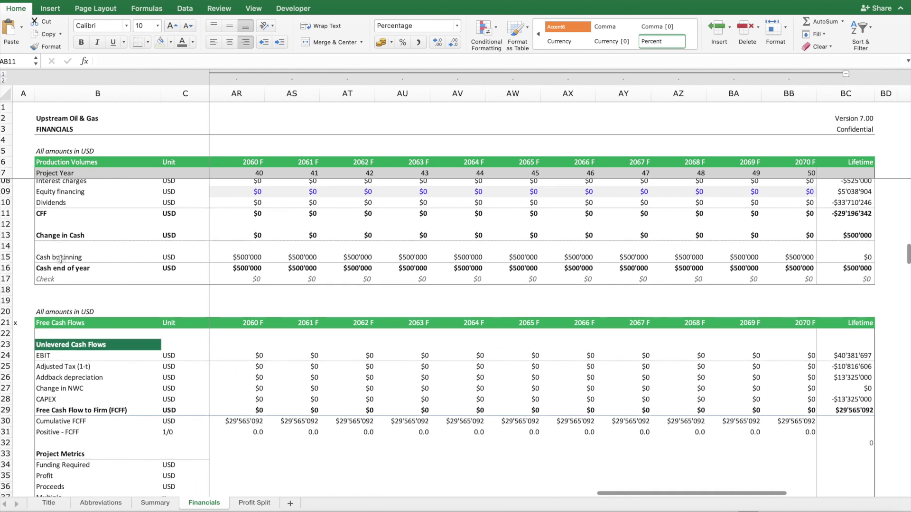
pyautogui.scroll(-8, 61, 259)
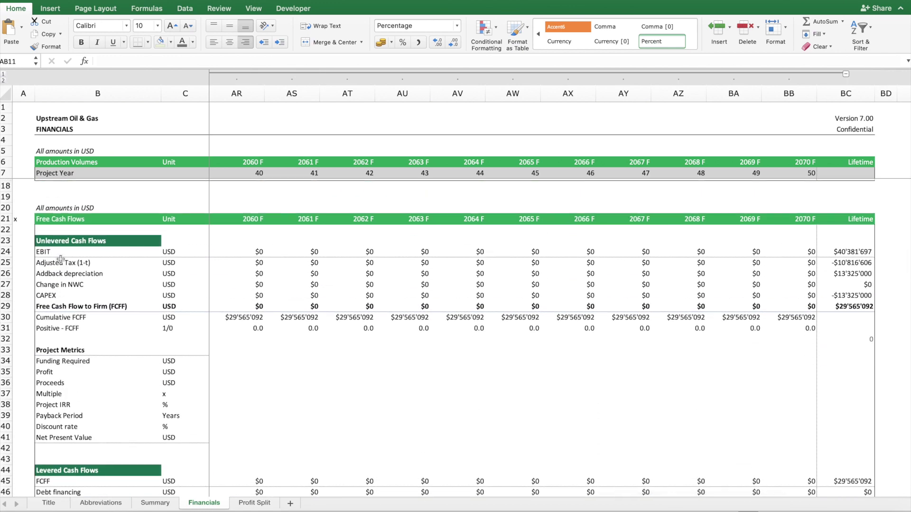
pyautogui.scroll(-14, 61, 259)
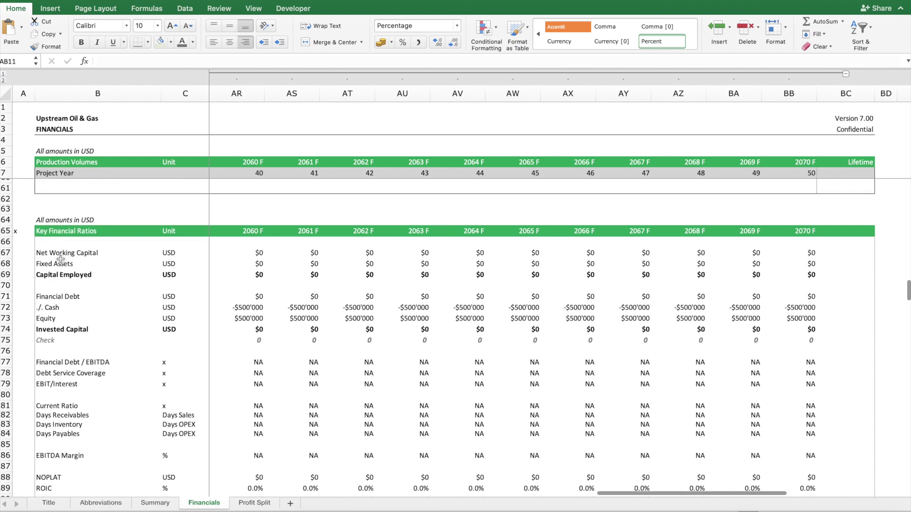
pyautogui.scroll(-11, 61, 259)
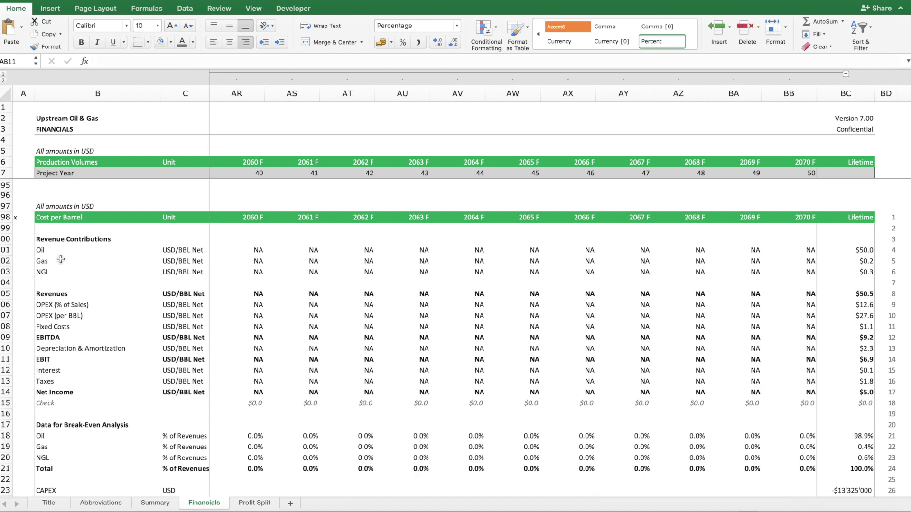
pyautogui.click(337, 337)
# Scroll to the Debt financing rows for Term Loan A (2.50%) and Term Loan B (5.00%).
pyautogui.hscroll(-10, 331, 337)
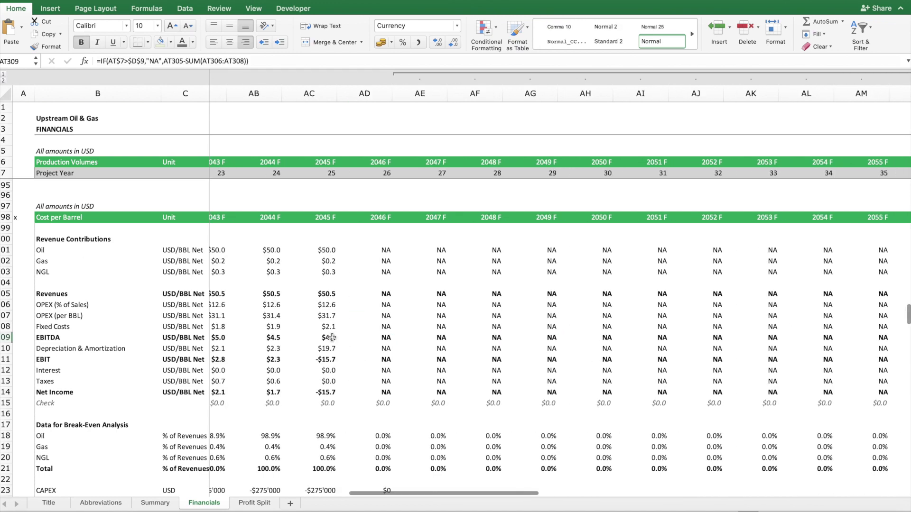
pyautogui.hscroll(-15, 332, 338)
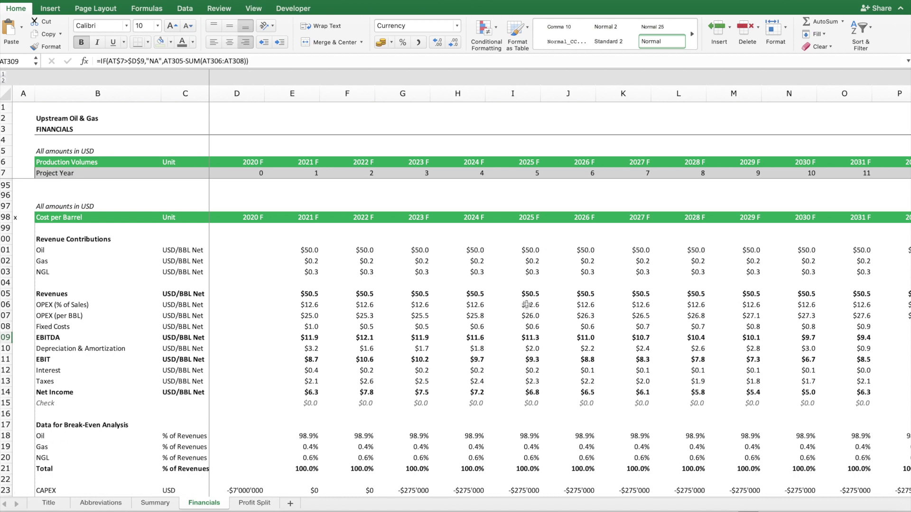
pyautogui.scroll(-13, 521, 337)
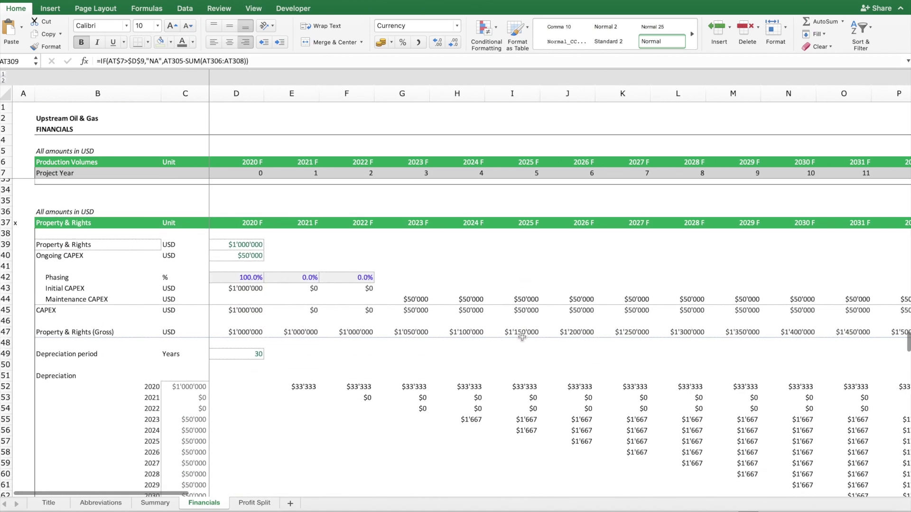
pyautogui.scroll(-1, 521, 338)
pyautogui.scroll(-20, 522, 337)
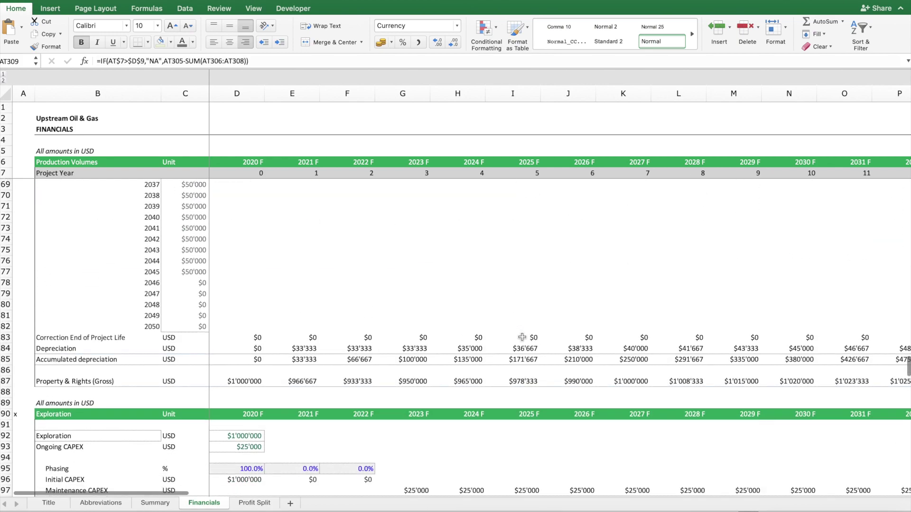
pyautogui.scroll(-20, 522, 337)
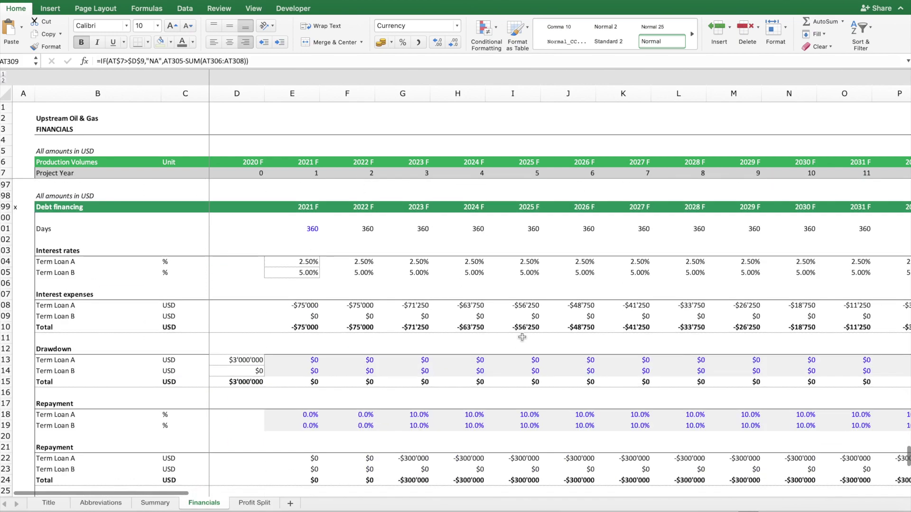
pyautogui.scroll(5, 522, 337)
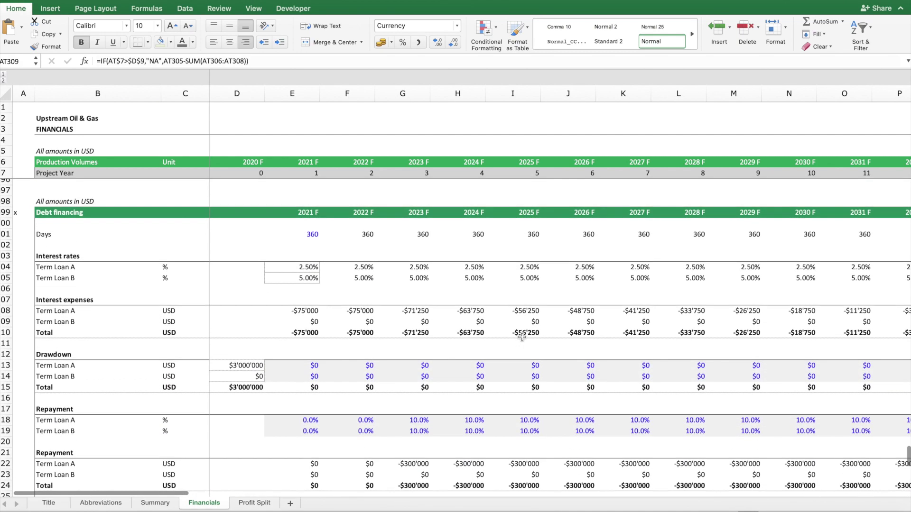
# Switch to the Profit Split sheet and scroll up to the Profit Split Settings section.
pyautogui.click(242, 504)
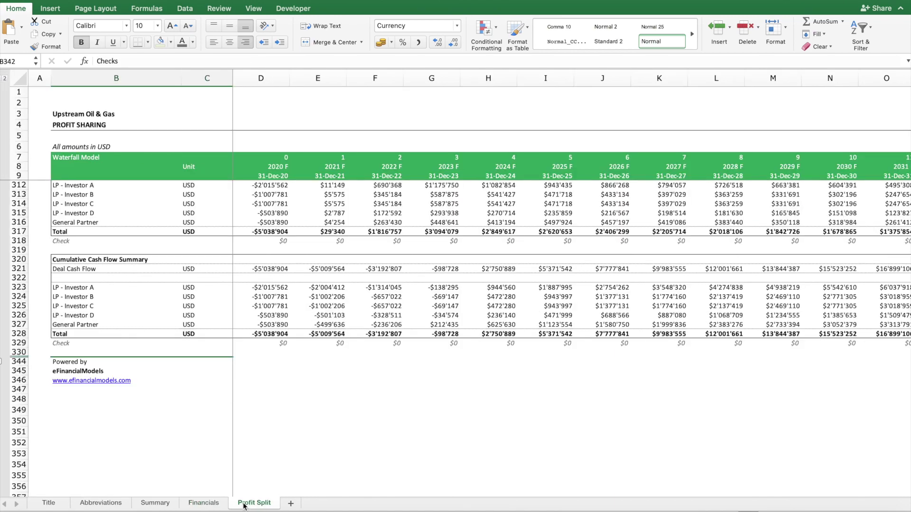
pyautogui.scroll(3, 338, 231)
pyautogui.scroll(20, 338, 231)
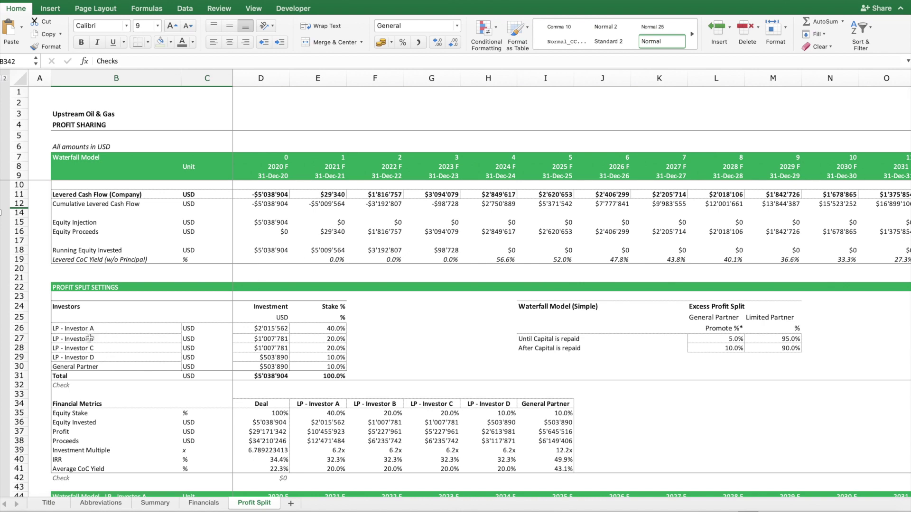
# Back on Summary, select the Oil and Gas revenue rows and start entering 50 as Project Lifespan.
pyautogui.hotkey('ctrl', 'pageup')
pyautogui.hotkey('ctrl', 'pageup')
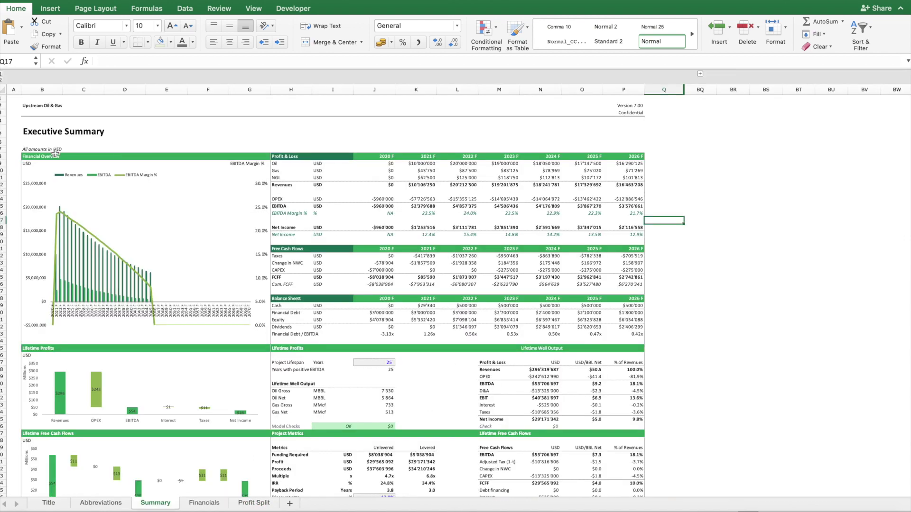
pyautogui.moveTo(278, 164); pyautogui.dragTo(639, 177)
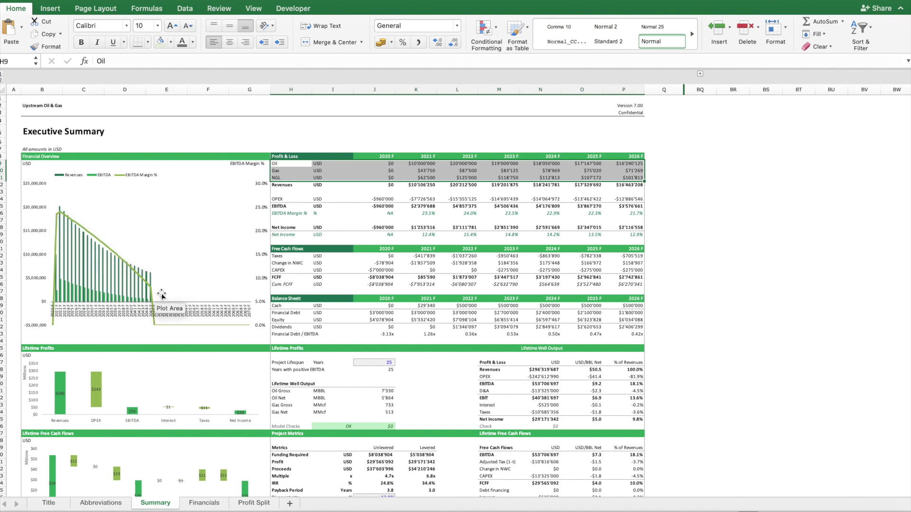
pyautogui.click(374, 363)
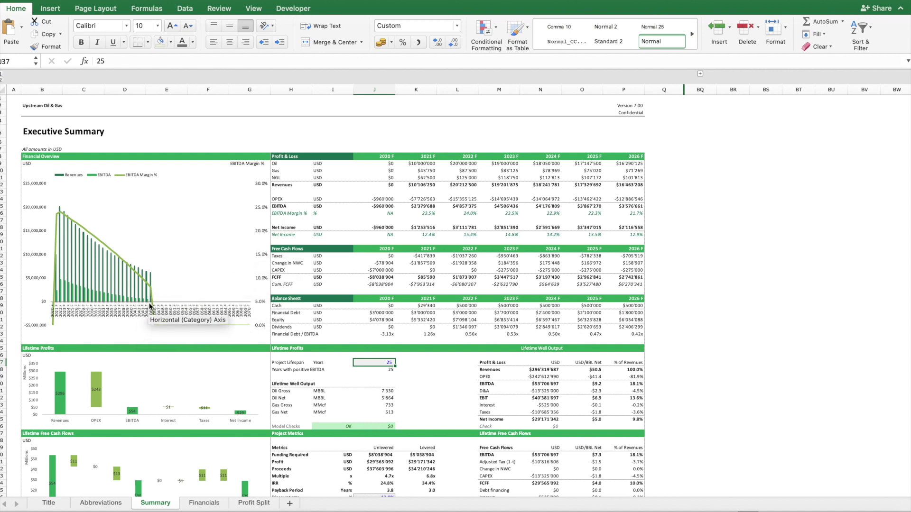
pyautogui.moveTo(148, 305)
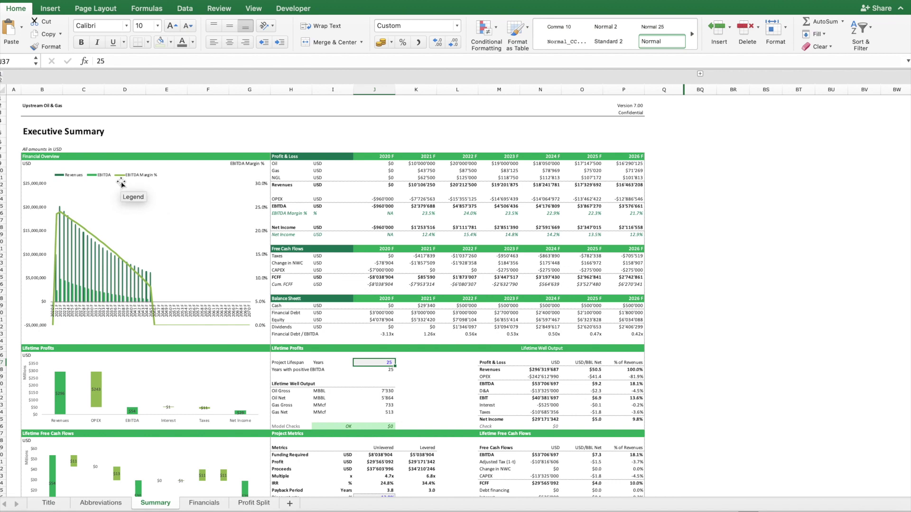
pyautogui.moveTo(96, 290)
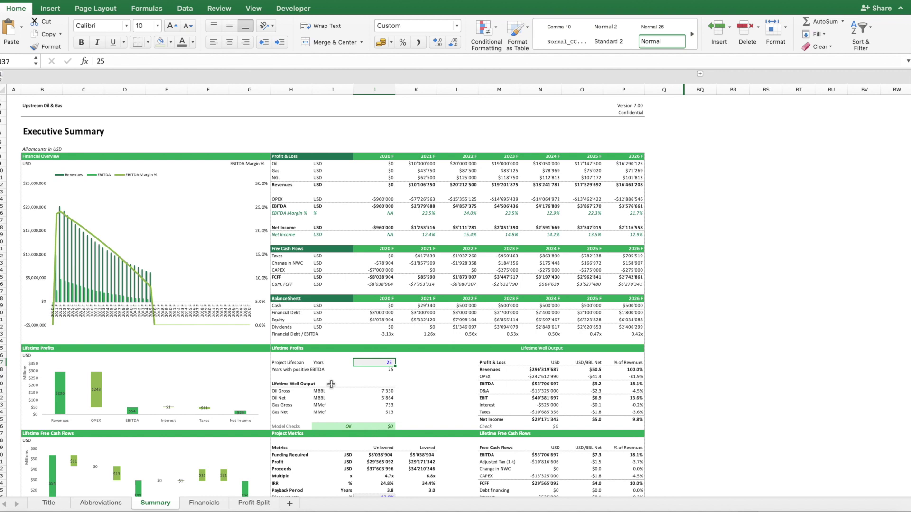
pyautogui.write('5')
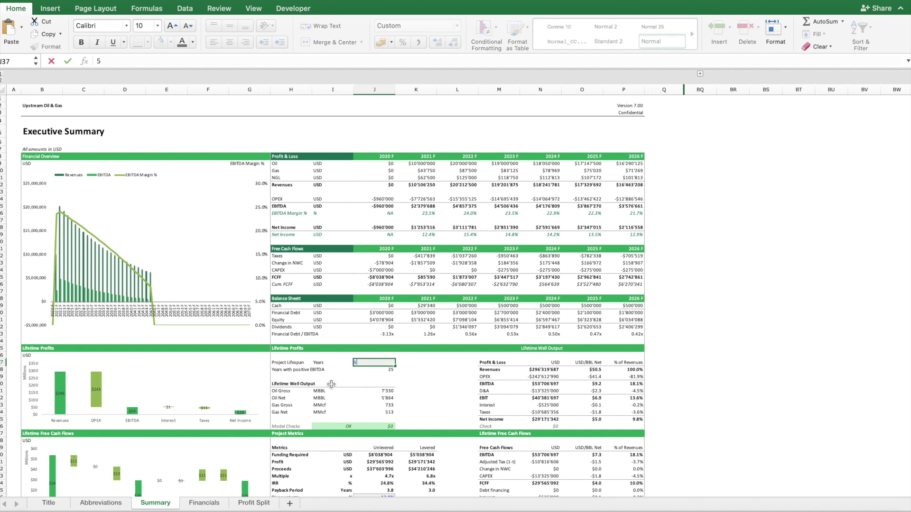
pyautogui.write('0')
# Commit a 50-year Project Lifespan, then change it to 30 years.
pyautogui.press('Return')
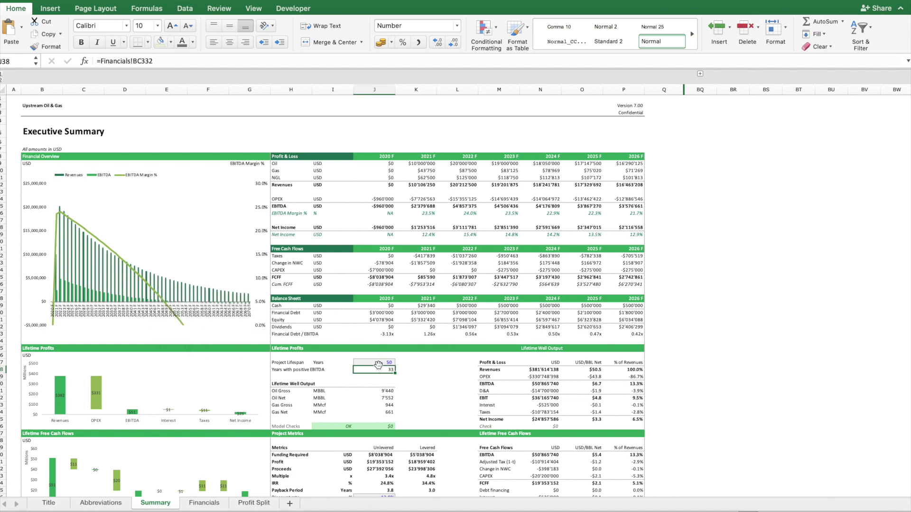
pyautogui.click(378, 363)
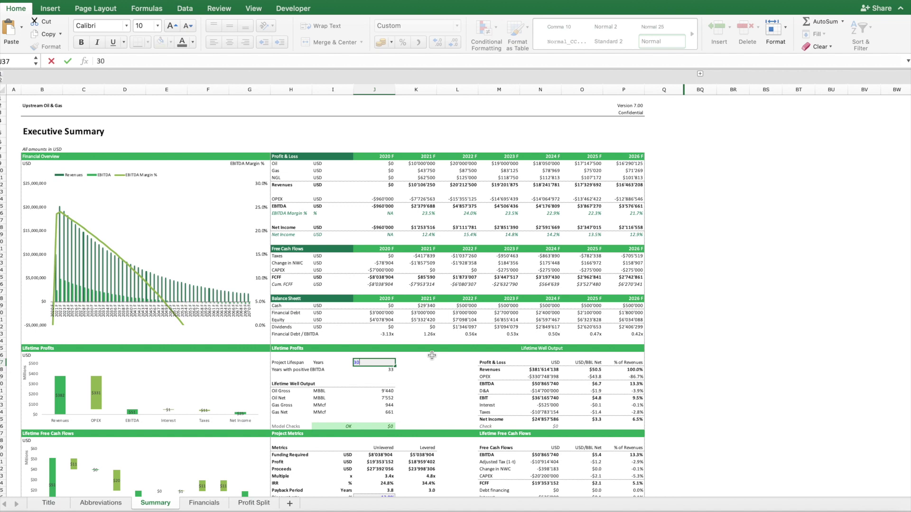
pyautogui.press('Return')
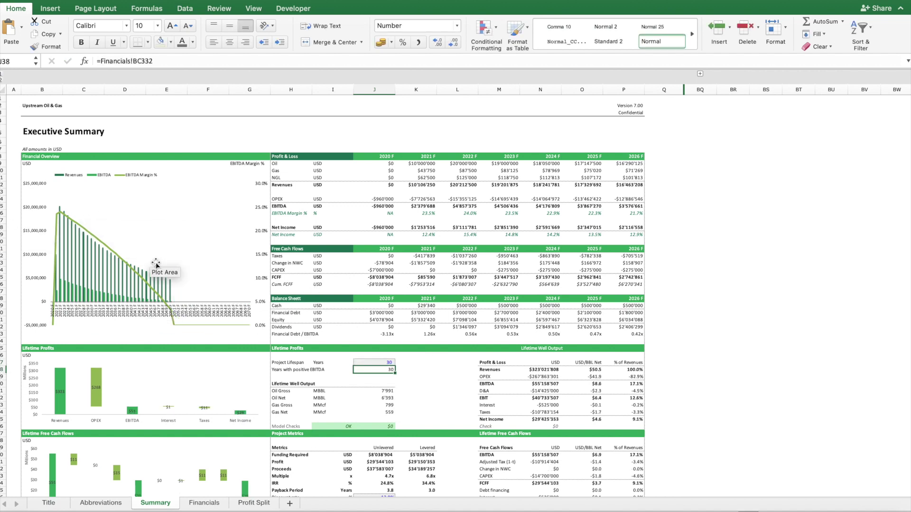
# Select the Project Metrics block and its unlevered and levered IRRs, then scroll to Sources of Funds.
pyautogui.moveTo(234, 330)
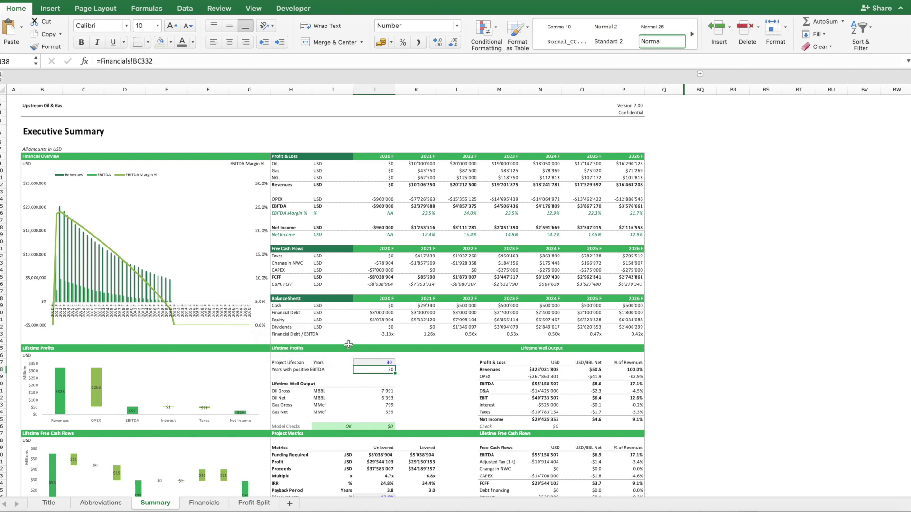
pyautogui.scroll(-10, 362, 321)
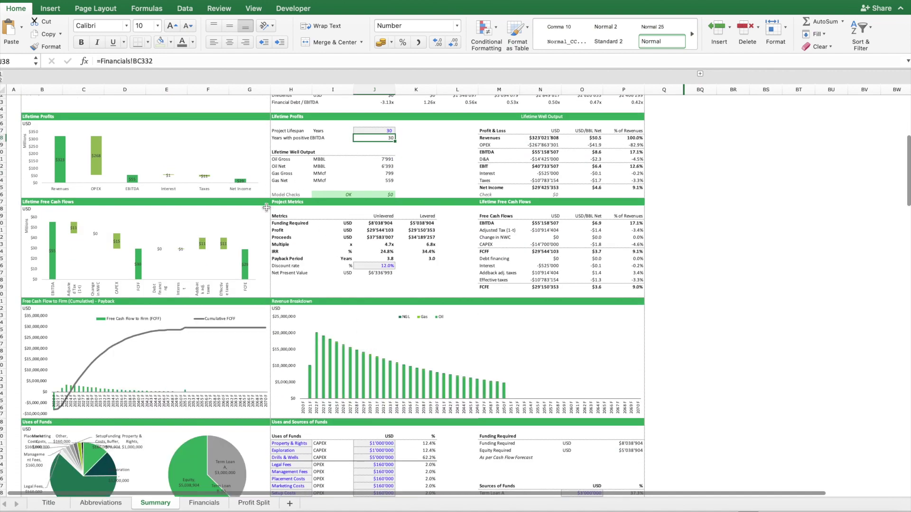
pyautogui.moveTo(266, 207); pyautogui.dragTo(419, 280)
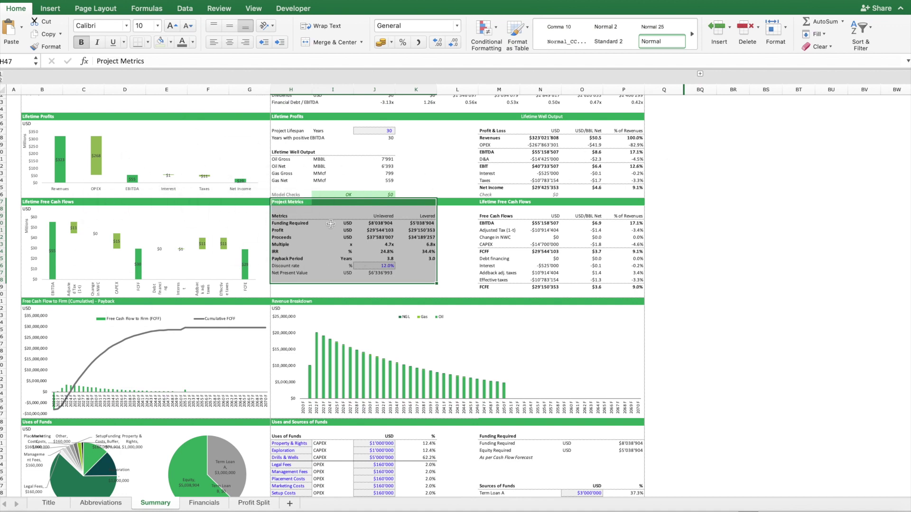
pyautogui.click(468, 246)
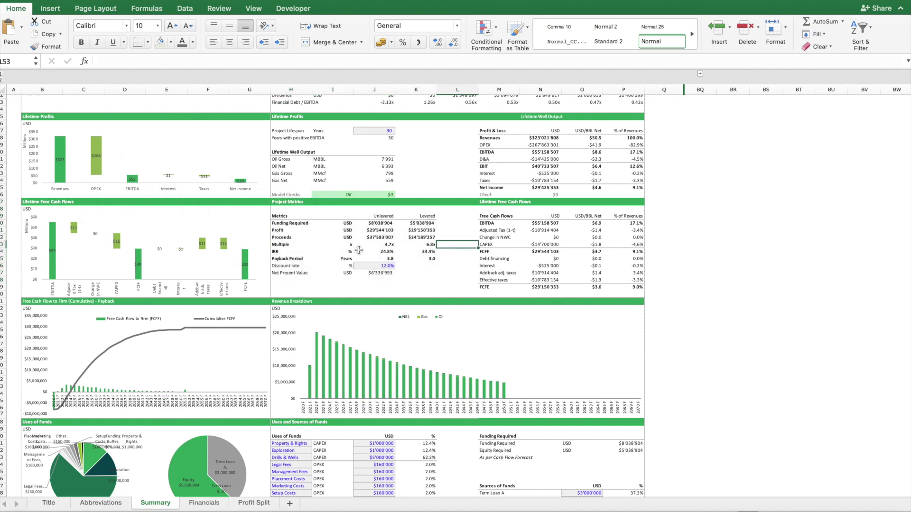
pyautogui.moveTo(372, 253); pyautogui.dragTo(418, 252)
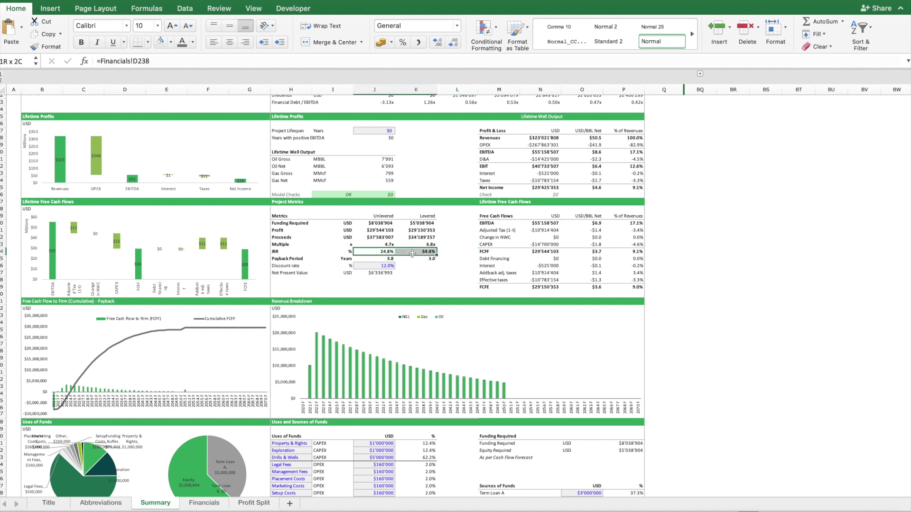
pyautogui.click(379, 221)
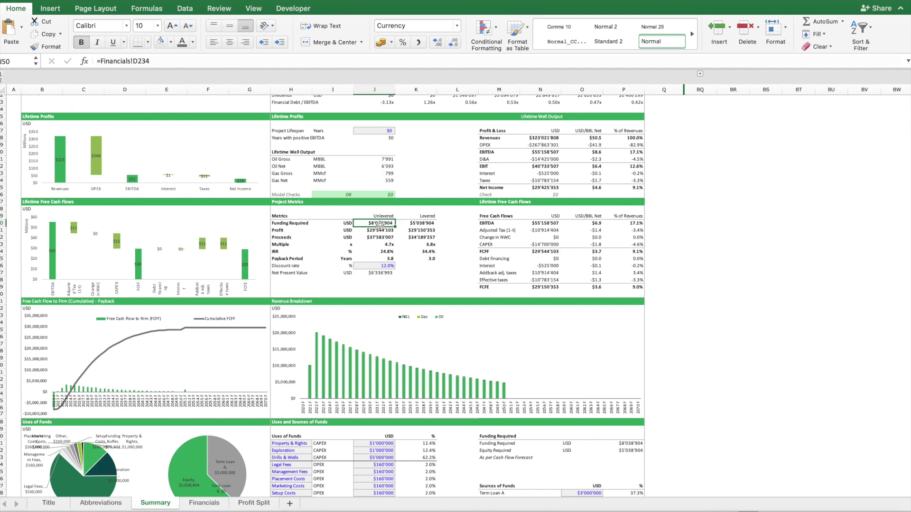
pyautogui.scroll(-10, 414, 226)
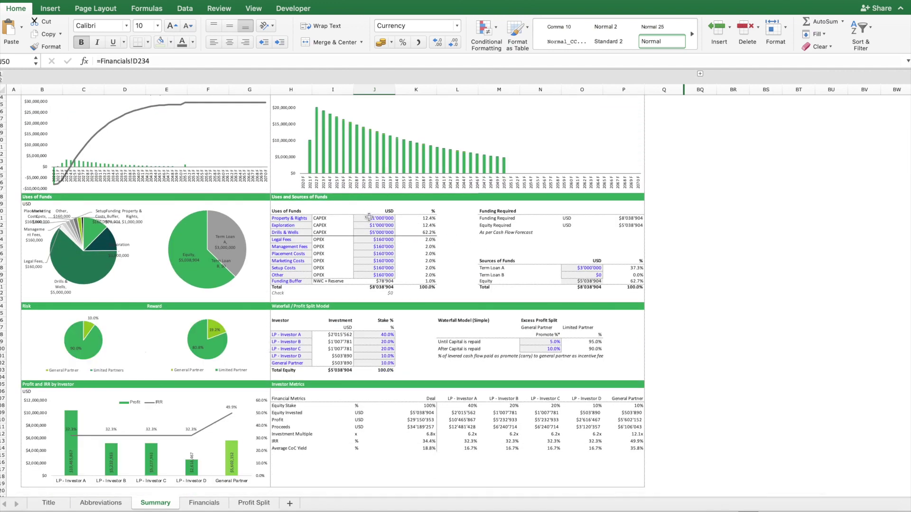
# Set Term Loan A and Term Loan B to $0 and check the resulting IRRs.
pyautogui.click(582, 269)
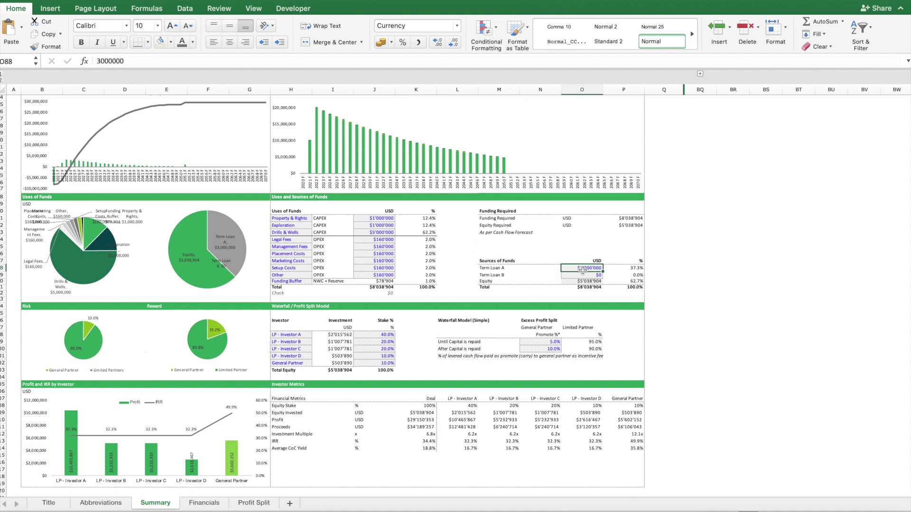
pyautogui.write('0')
pyautogui.press('Return')
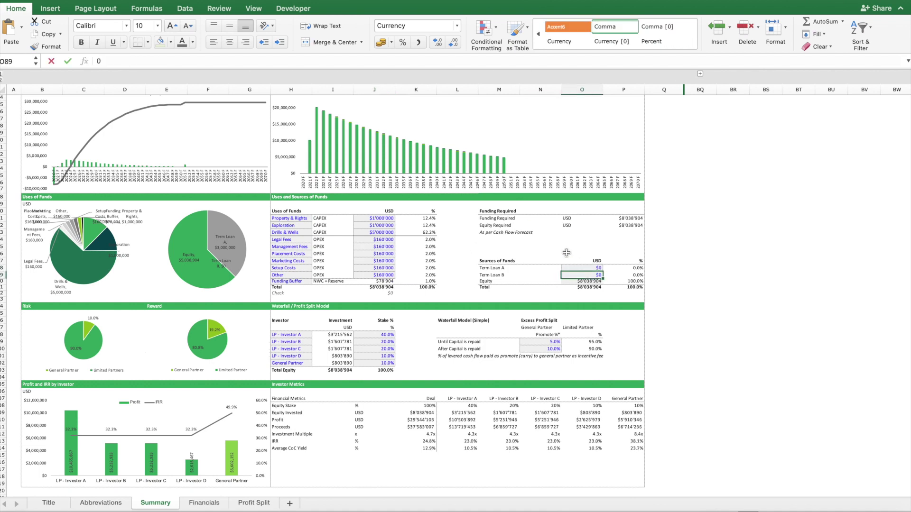
pyautogui.hotkey('ctrl', 'Return')
pyautogui.scroll(10, 360, 203)
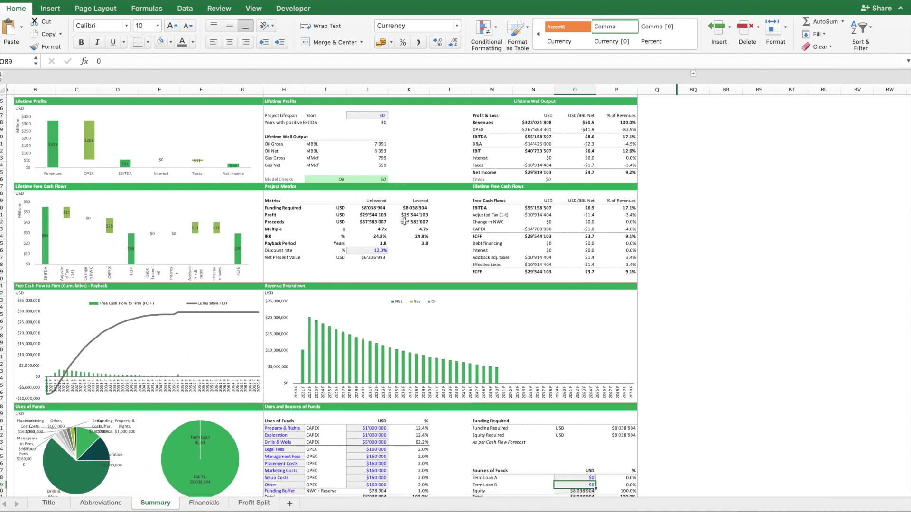
pyautogui.scroll(-1, 404, 222)
pyautogui.scroll(-2, 405, 222)
# Restore Term Loan A to $3'000'000 and review the unlevered and levered IRR values.
pyautogui.press('Up')
pyautogui.write('3000000')
pyautogui.hotkey('ctrl', 'Return')
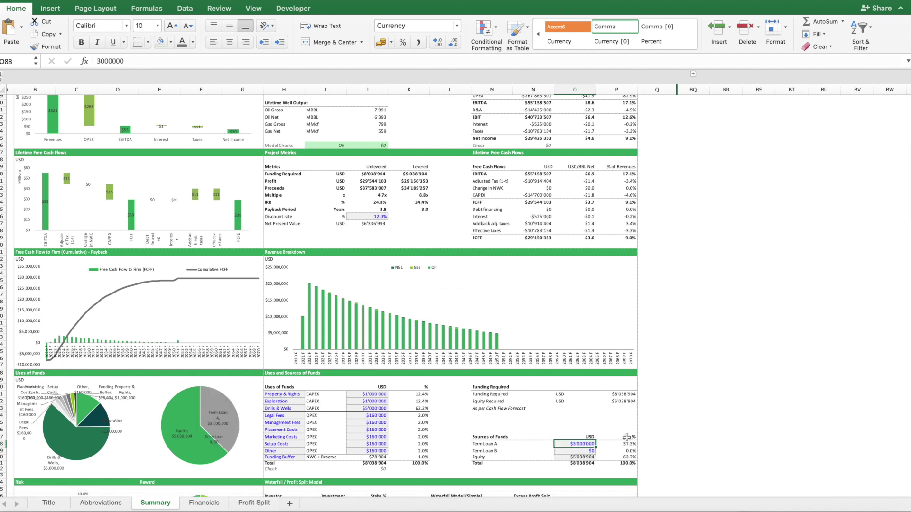
pyautogui.moveTo(369, 205); pyautogui.dragTo(413, 204)
pyautogui.click(417, 204)
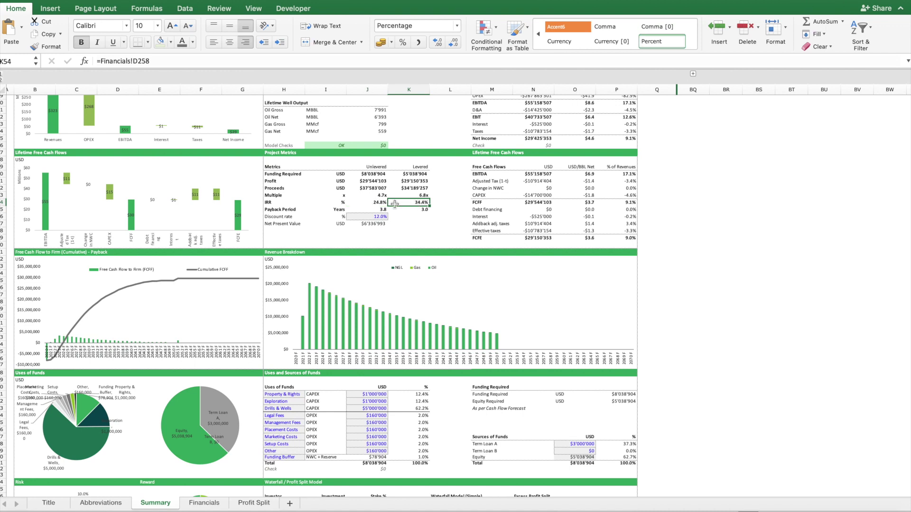
pyautogui.click(379, 217)
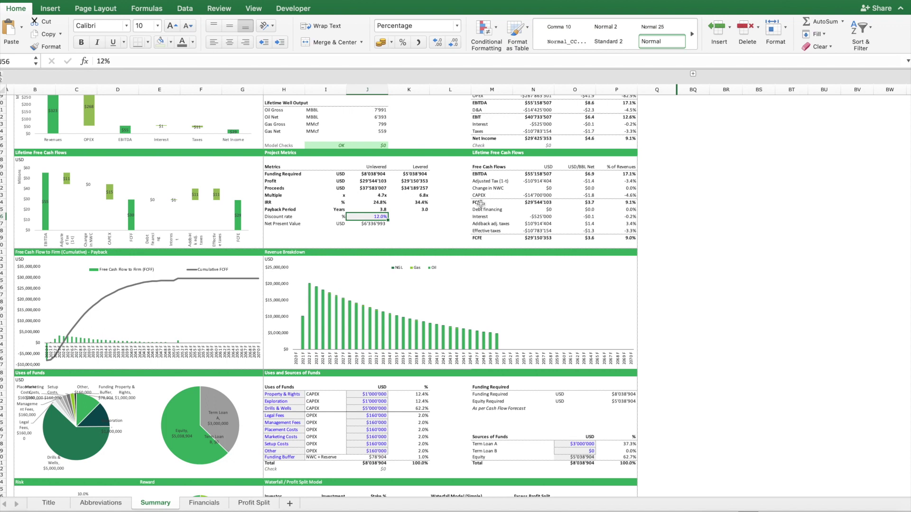
# Try 9% and 20% discount rates, then set the Discount rate back to 12%.
pyautogui.write('9')
pyautogui.press('Return')
pyautogui.press('Up')
pyautogui.write('20')
pyautogui.press('Return')
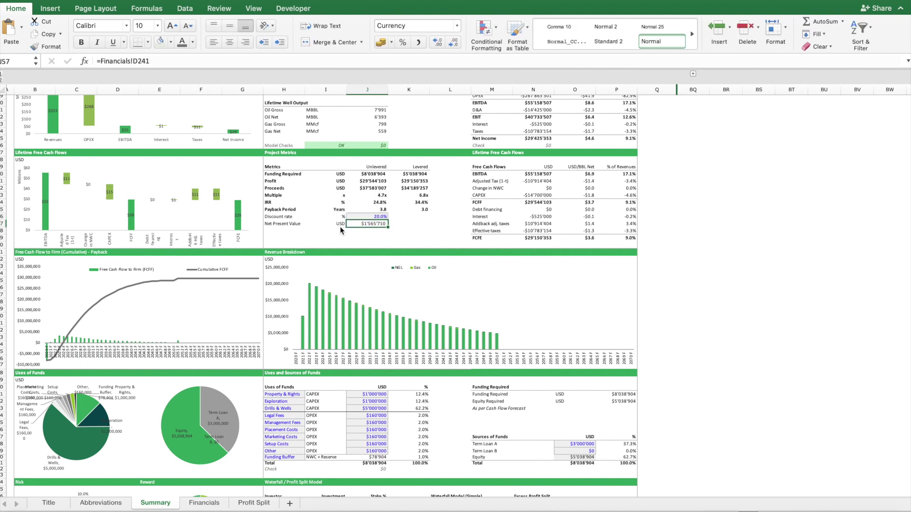
pyautogui.press('Up')
pyautogui.write('12')
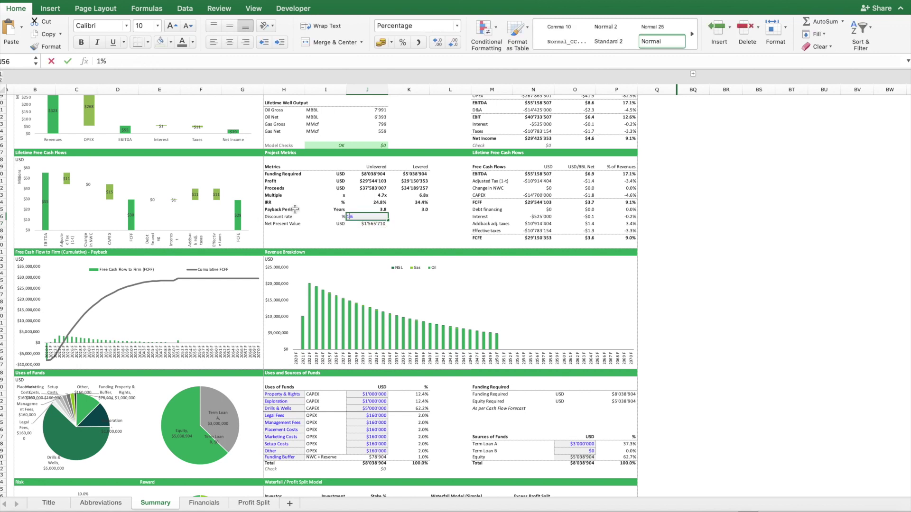
pyautogui.press('Return')
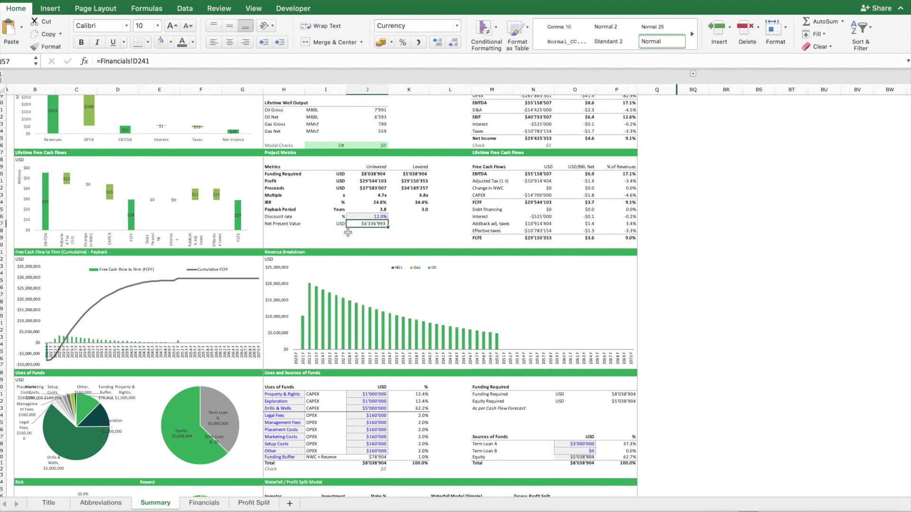
pyautogui.scroll(-10, 347, 233)
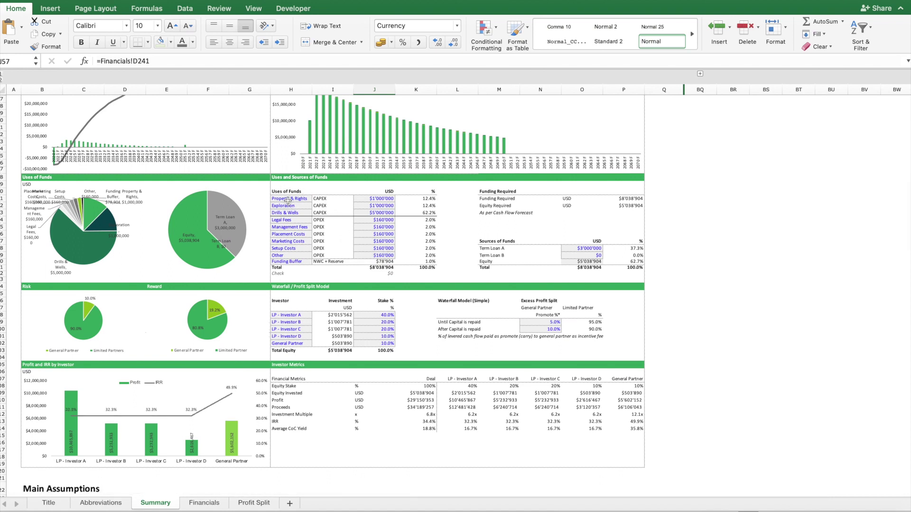
pyautogui.moveTo(301, 198); pyautogui.dragTo(300, 212)
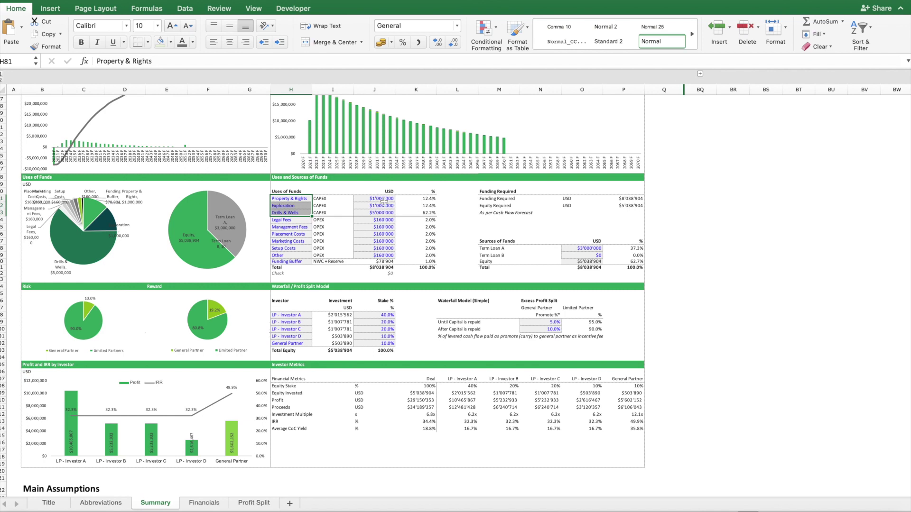
pyautogui.moveTo(383, 200); pyautogui.dragTo(383, 213)
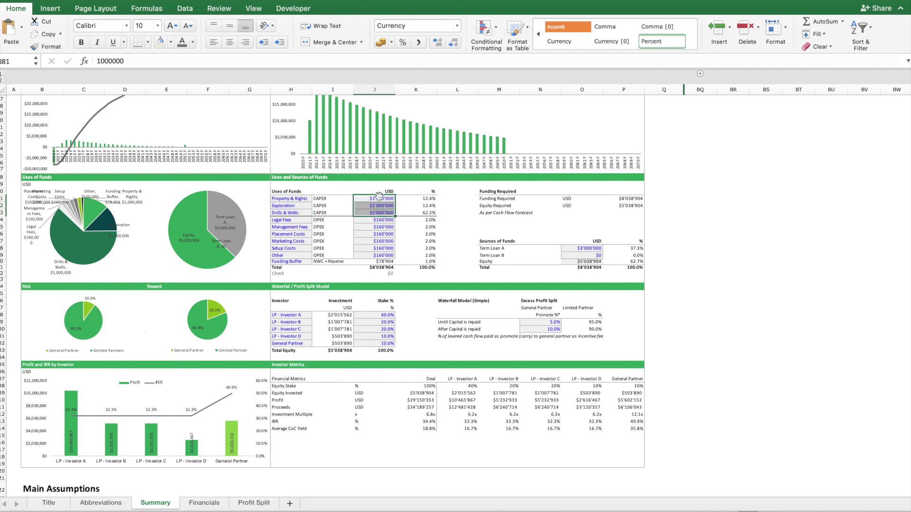
pyautogui.click(284, 222)
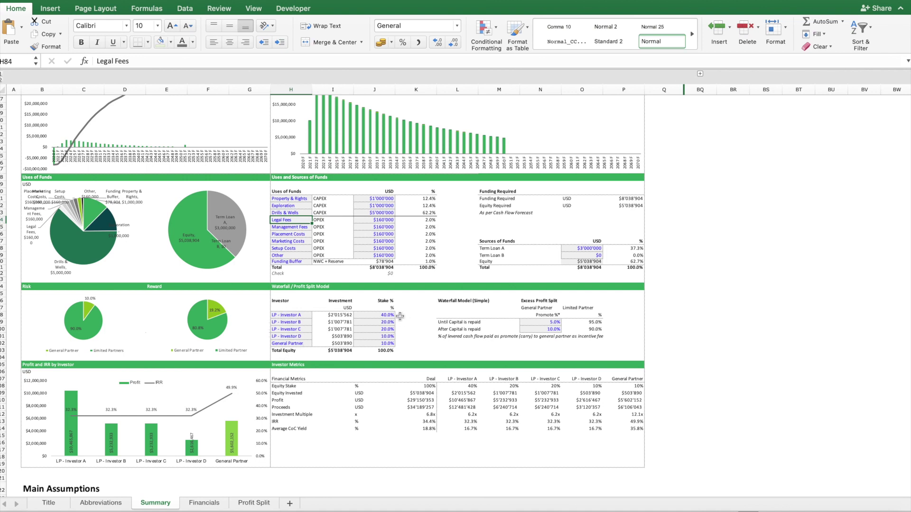
pyautogui.click(383, 315)
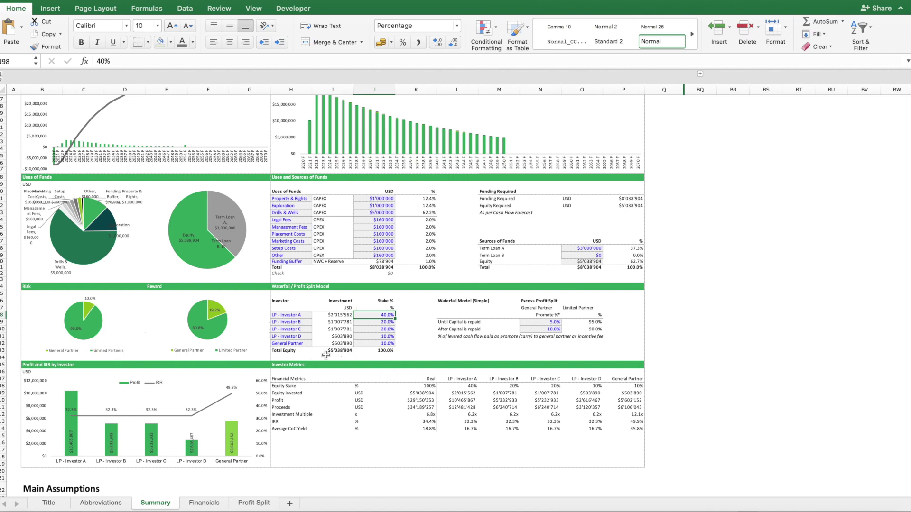
pyautogui.scroll(-8, 287, 380)
# Check Peak Oil Production of 500.0 and the 2020–2022 F Production Index values 0%, 50%, 100%.
pyautogui.scroll(-8, 289, 380)
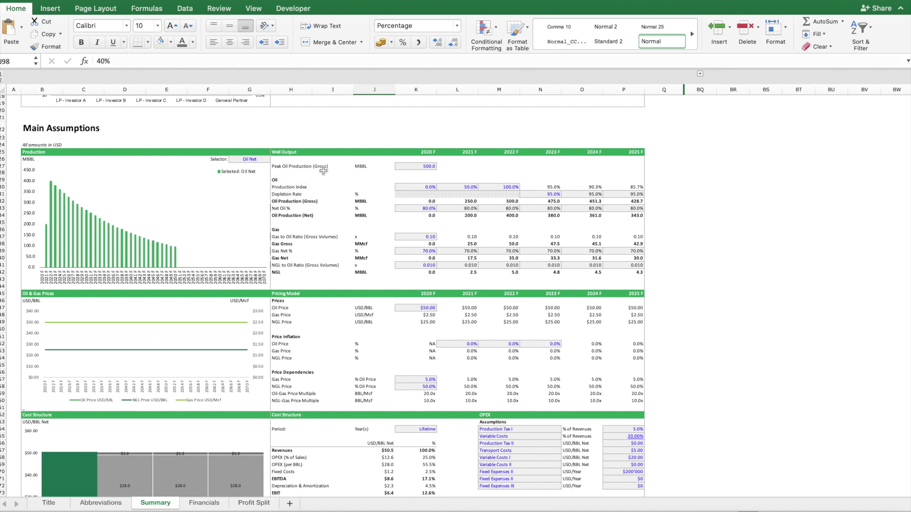
pyautogui.click(418, 167)
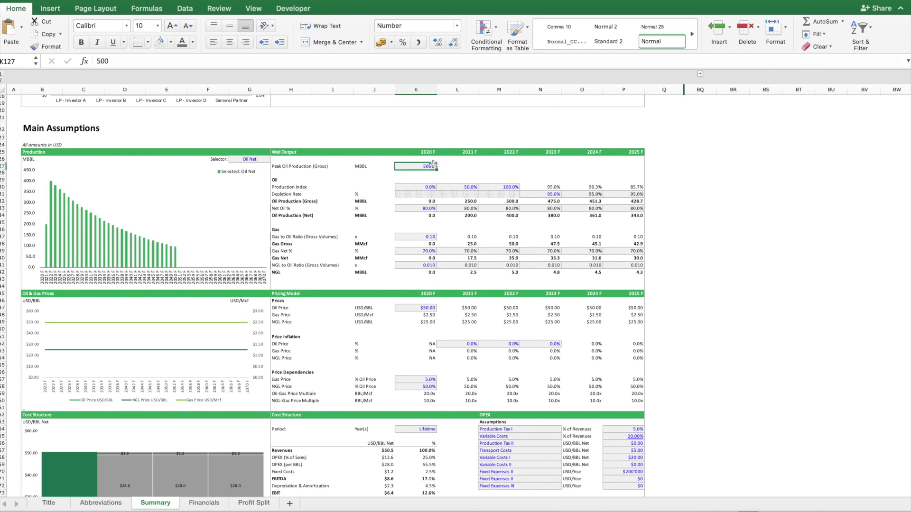
pyautogui.moveTo(407, 189); pyautogui.dragTo(517, 189)
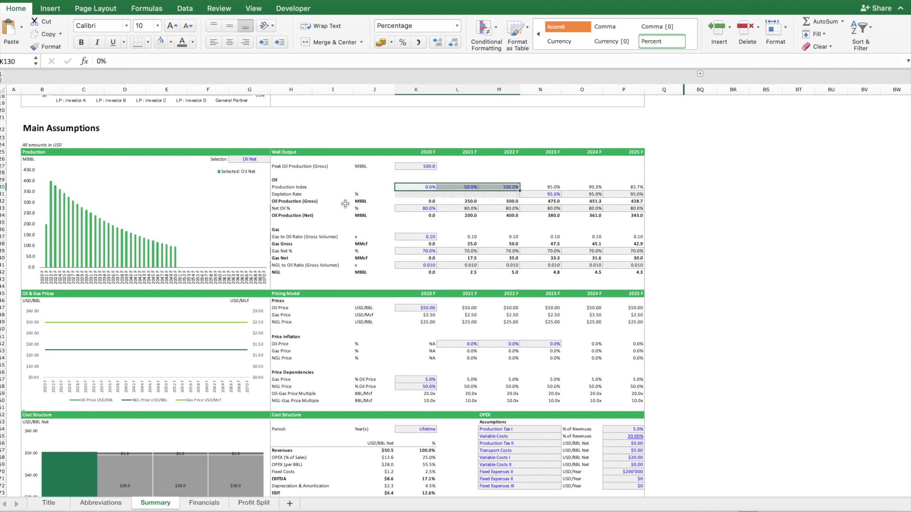
pyautogui.click(333, 194)
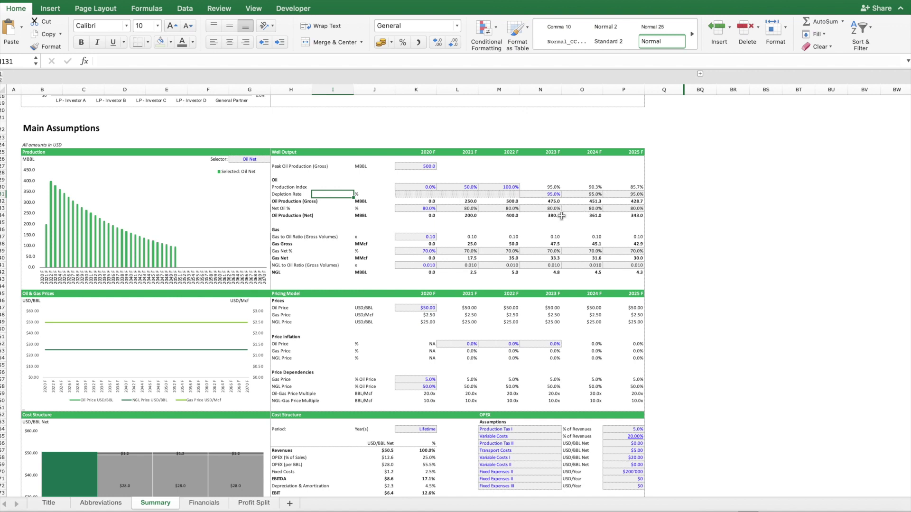
pyautogui.moveTo(58, 188)
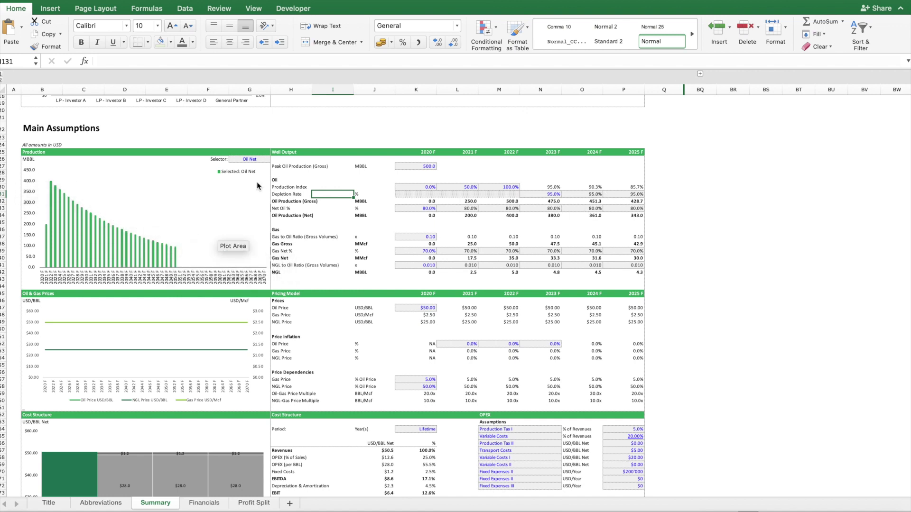
# Cycle the production chart selector through Oil Gross and Oil Net to Gas Net, then check the 0.10 Gas to Oil Ratio.
pyautogui.click(259, 158)
pyautogui.click(273, 159)
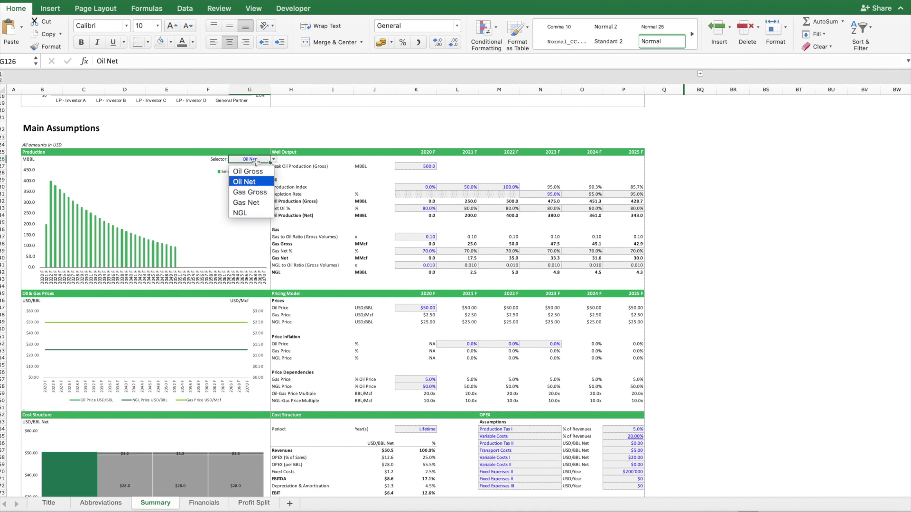
pyautogui.click(256, 173)
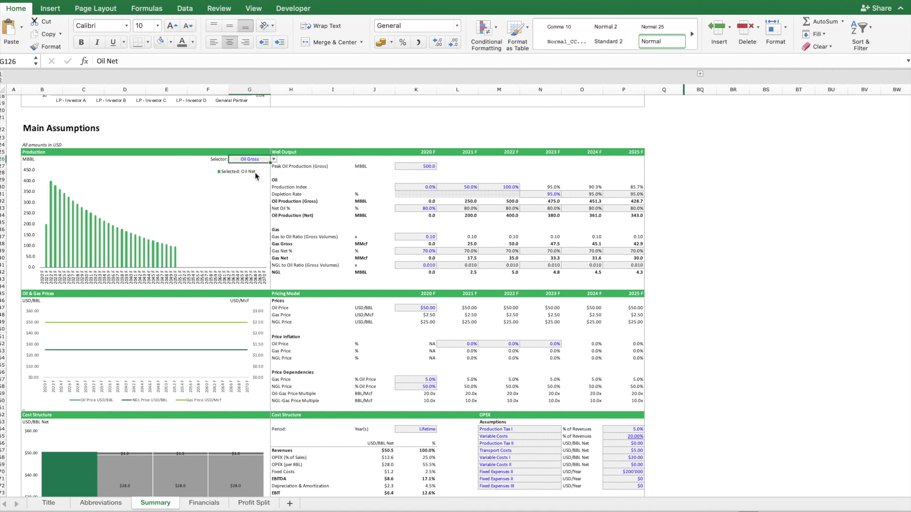
pyautogui.click(275, 161)
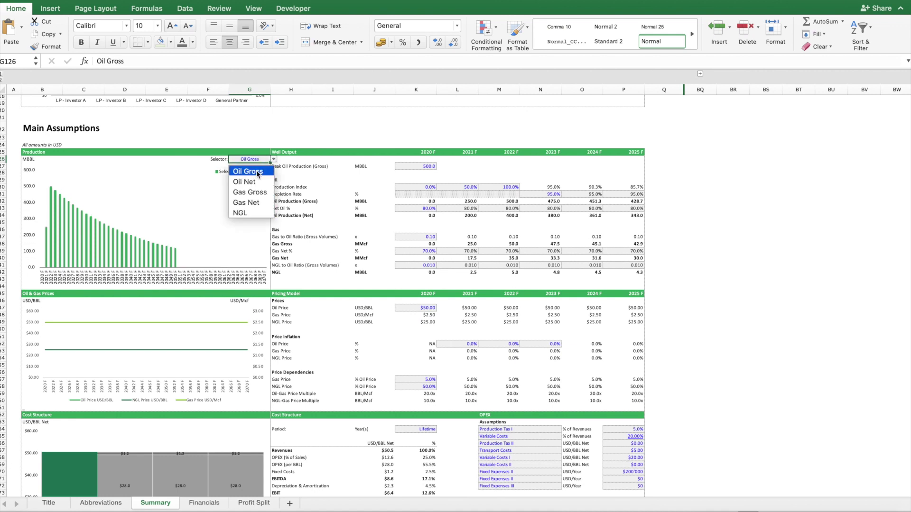
pyautogui.click(256, 181)
pyautogui.click(274, 161)
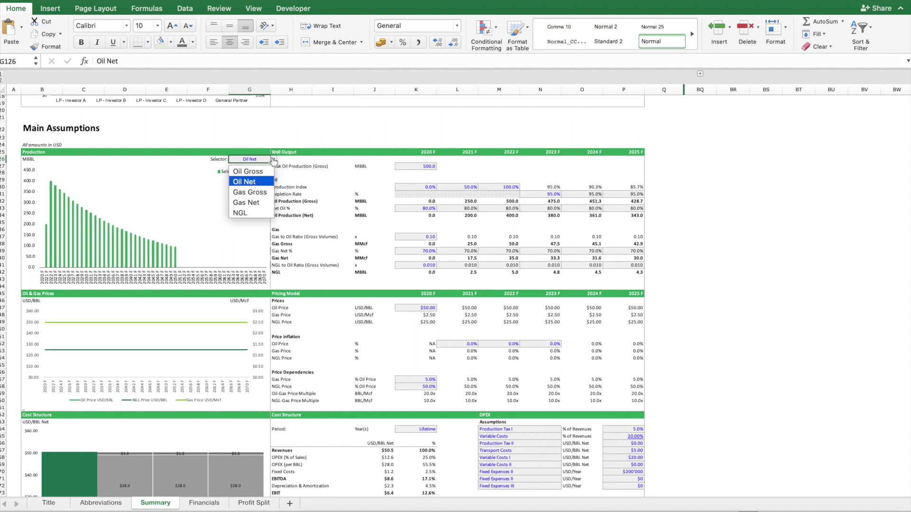
pyautogui.click(254, 202)
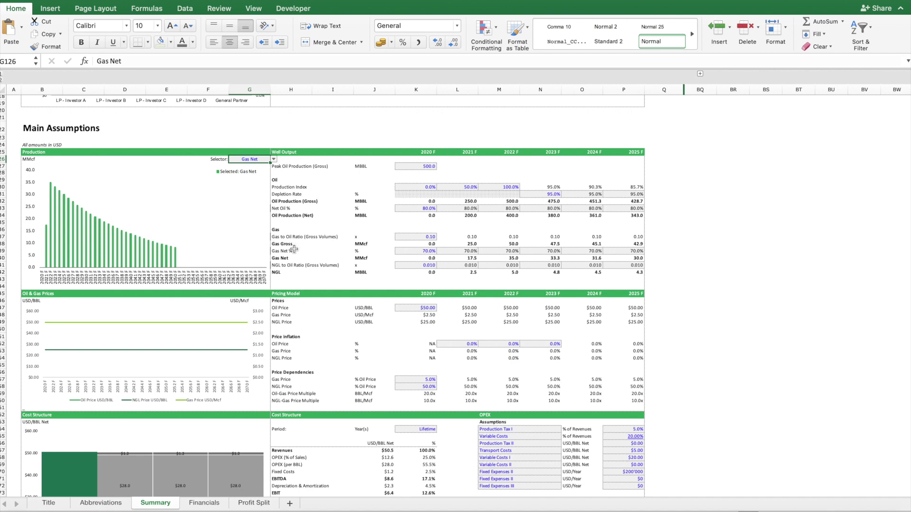
pyautogui.click(427, 237)
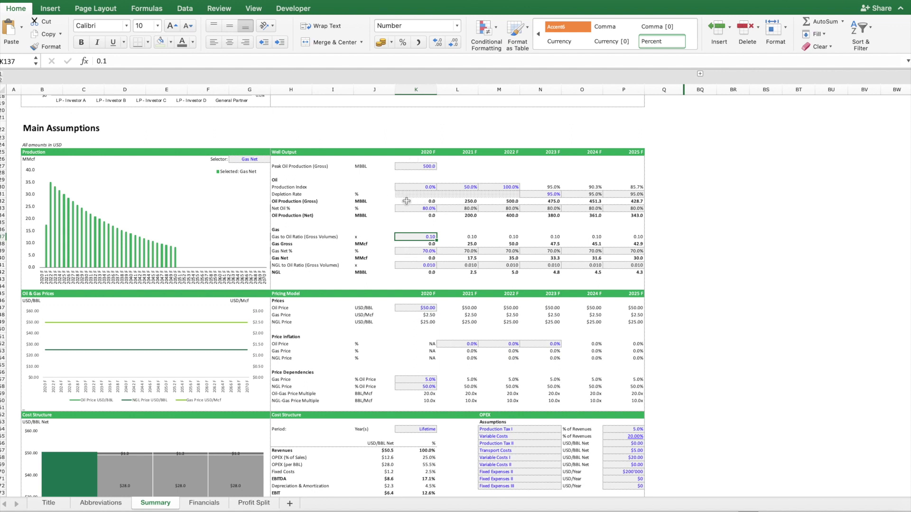
pyautogui.click(409, 200)
pyautogui.hotkey('ctrl', 'shift', 'Right')
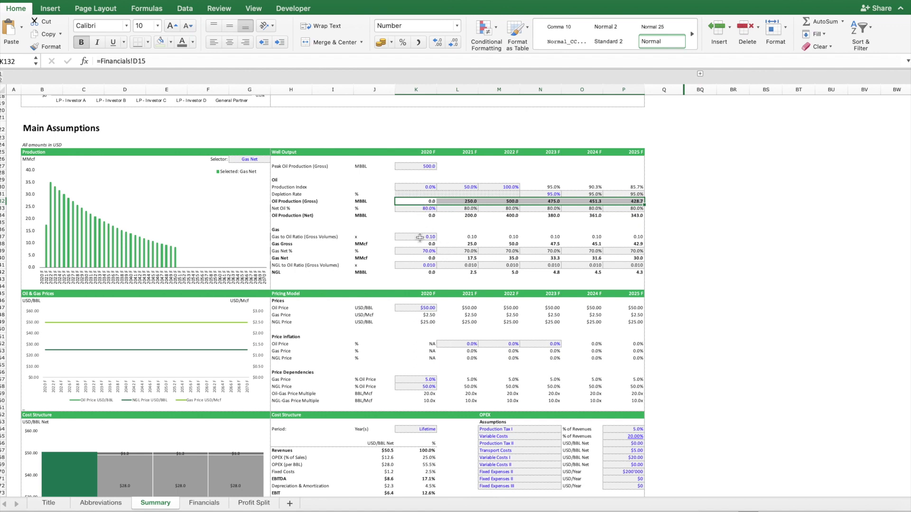
pyautogui.click(407, 247)
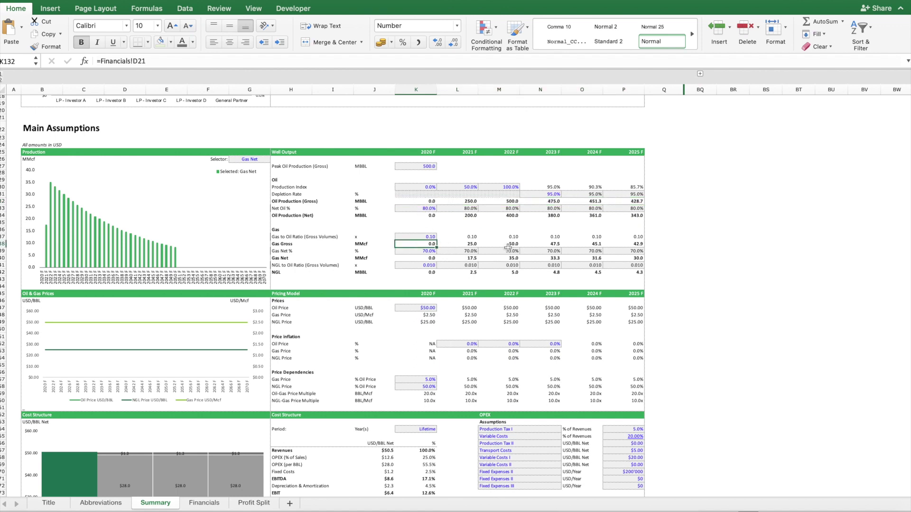
pyautogui.hotkey('ctrl', 'shift', 'Right')
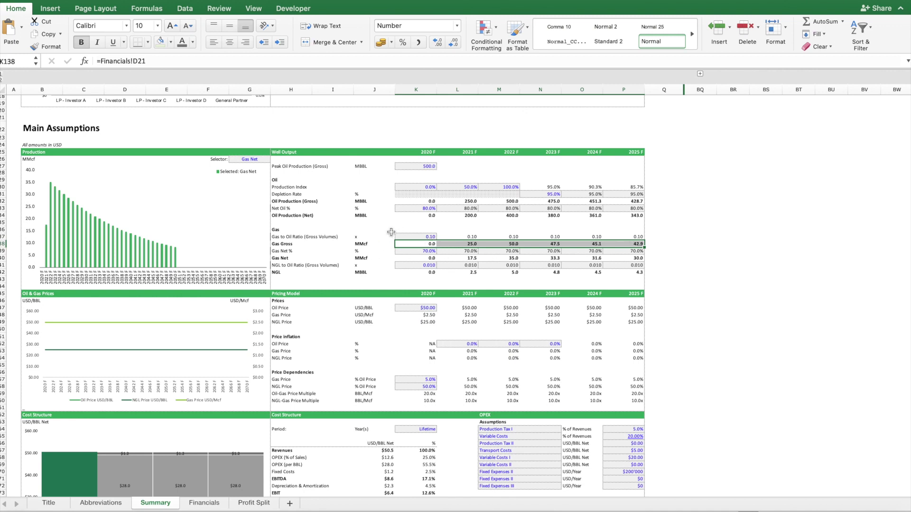
pyautogui.moveTo(417, 258); pyautogui.dragTo(628, 257)
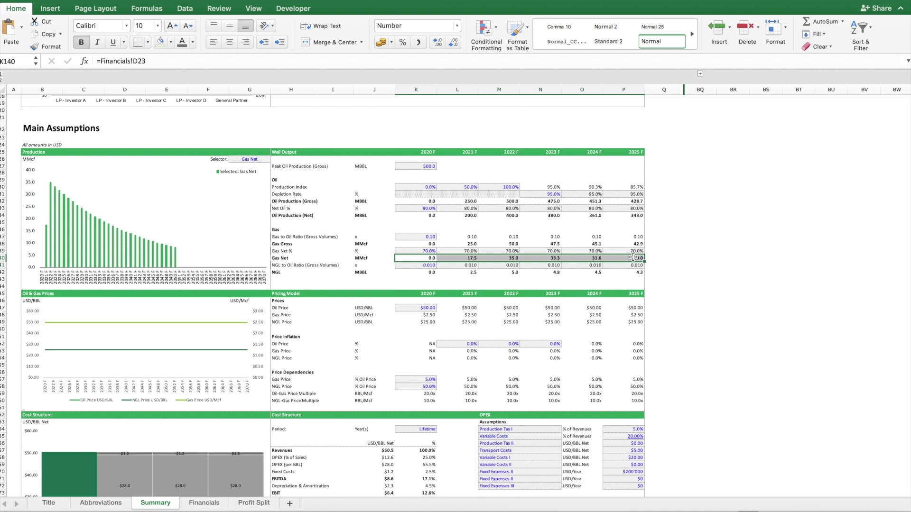
pyautogui.click(415, 272)
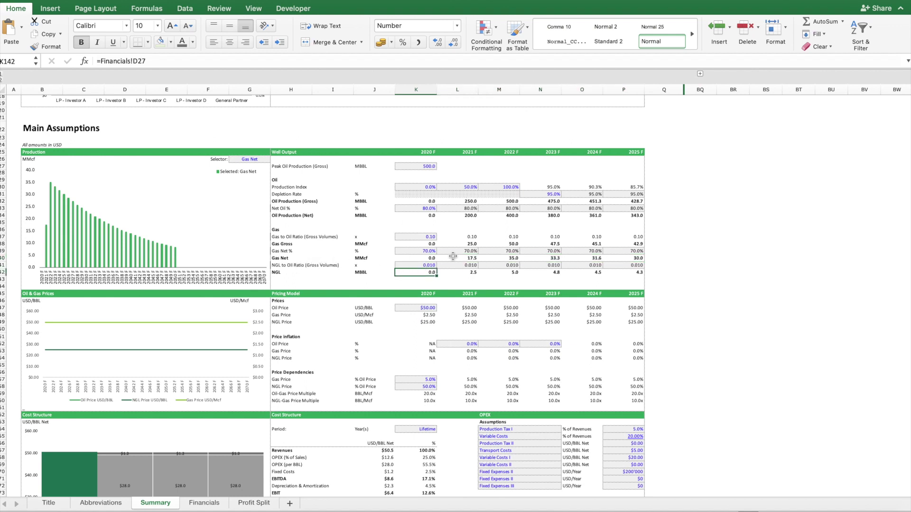
pyautogui.click(426, 266)
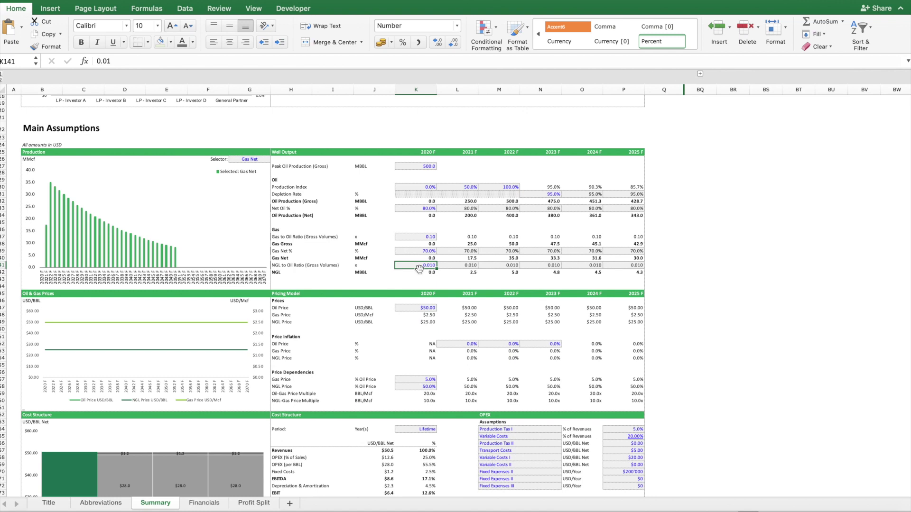
pyautogui.click(420, 274)
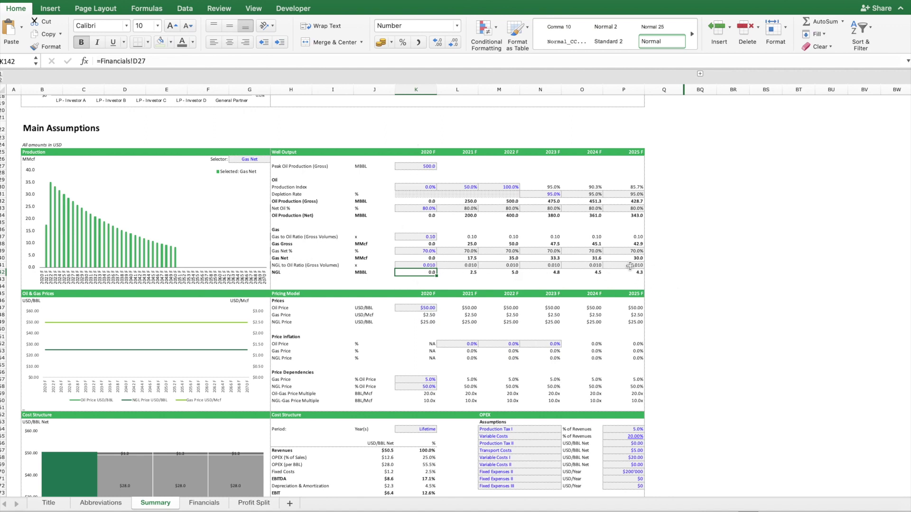
pyautogui.scroll(-5, 401, 322)
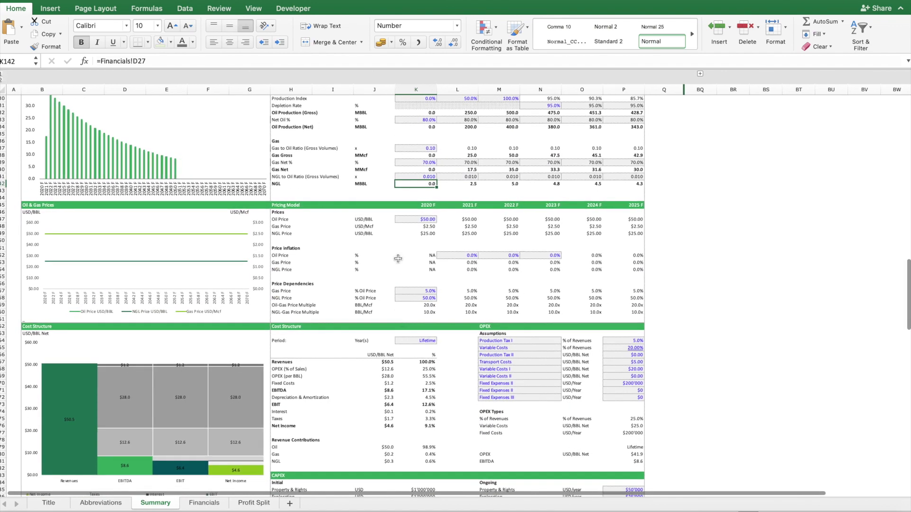
pyautogui.click(411, 219)
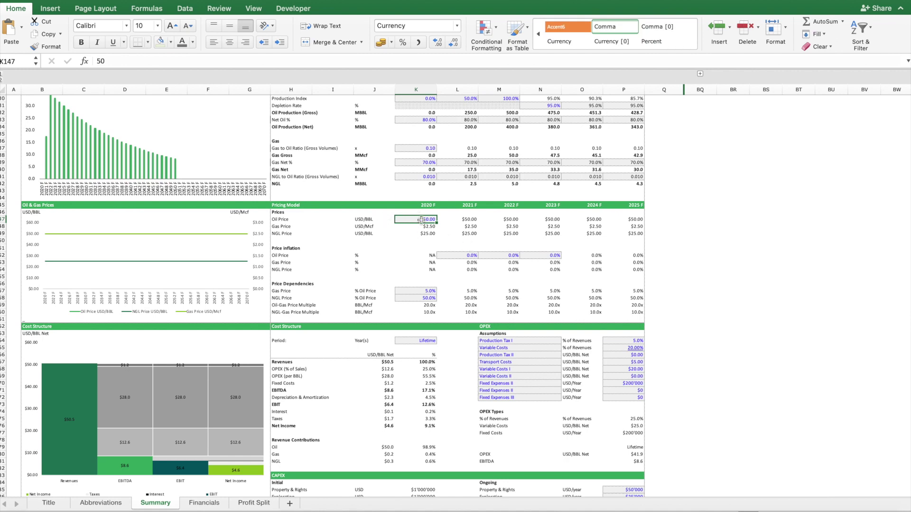
# Enter 2% oil price inflation for 2023 F in N152, raising oil to $53.06 by 2025 F.
pyautogui.moveTo(459, 257); pyautogui.dragTo(536, 257)
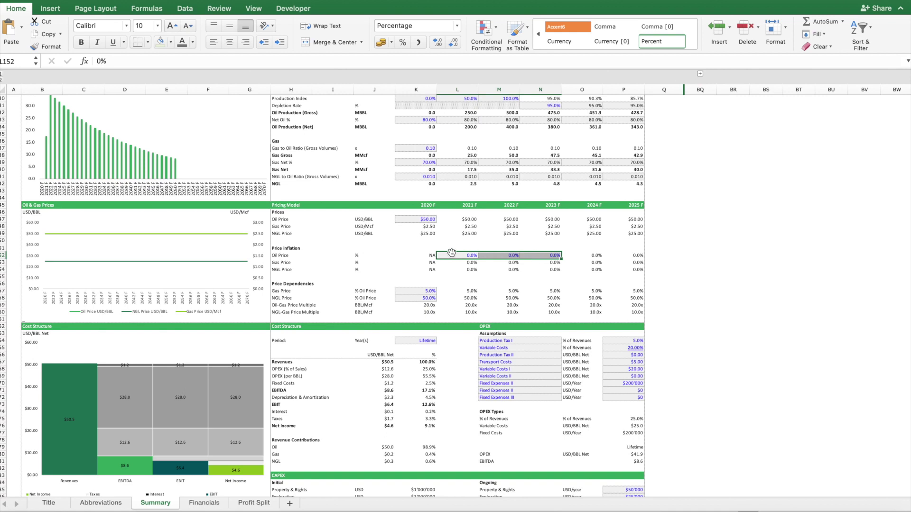
pyautogui.click(545, 249)
pyautogui.press('Down')
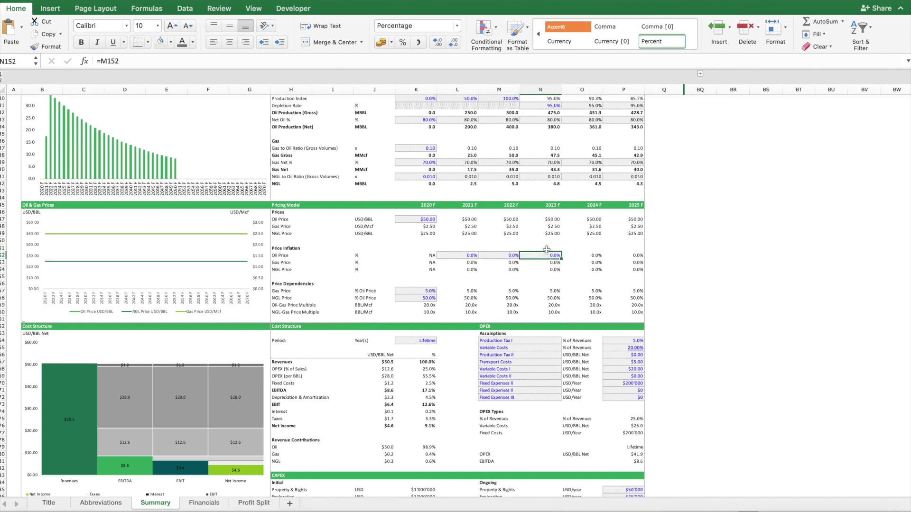
pyautogui.write('2%')
pyautogui.press('Return')
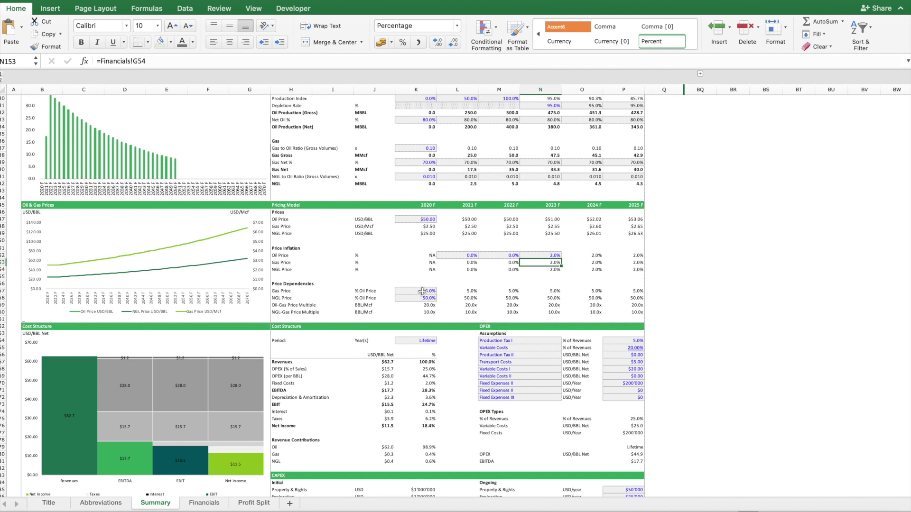
pyautogui.moveTo(421, 291); pyautogui.dragTo(420, 299)
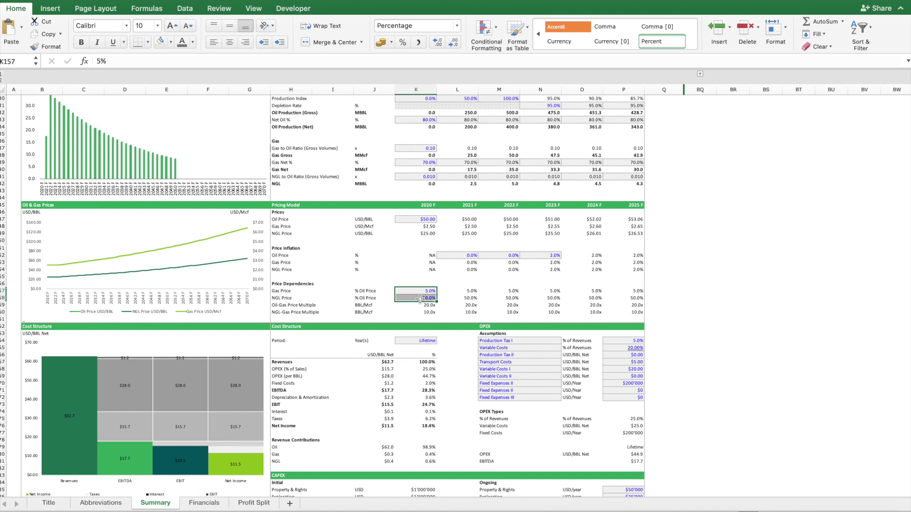
pyautogui.write('1')
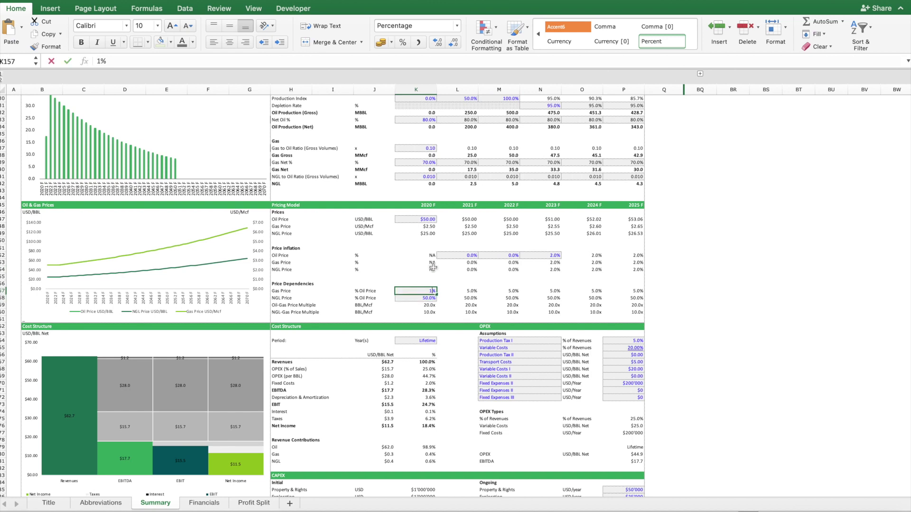
pyautogui.write('0')
pyautogui.press('Return')
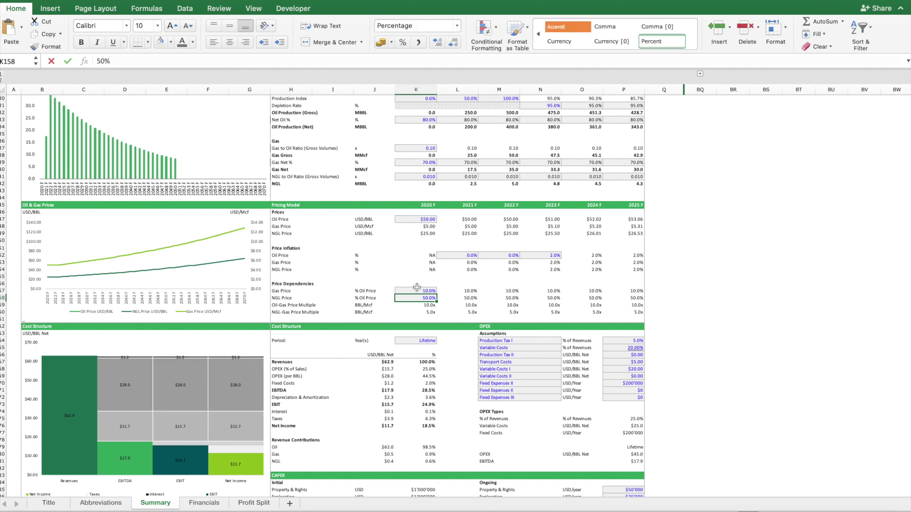
pyautogui.click(416, 287)
pyautogui.write('5%')
pyautogui.press('Return')
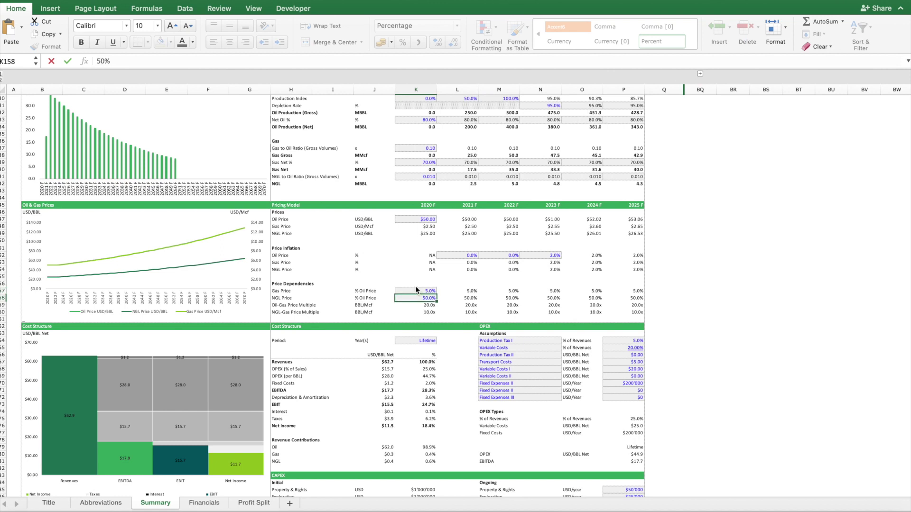
pyautogui.moveTo(421, 227); pyautogui.dragTo(424, 232)
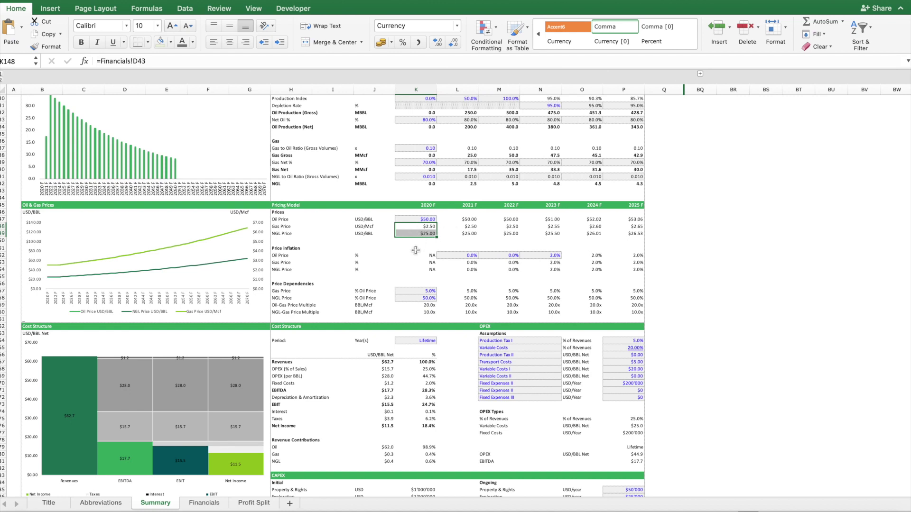
pyautogui.moveTo(455, 291); pyautogui.dragTo(627, 298)
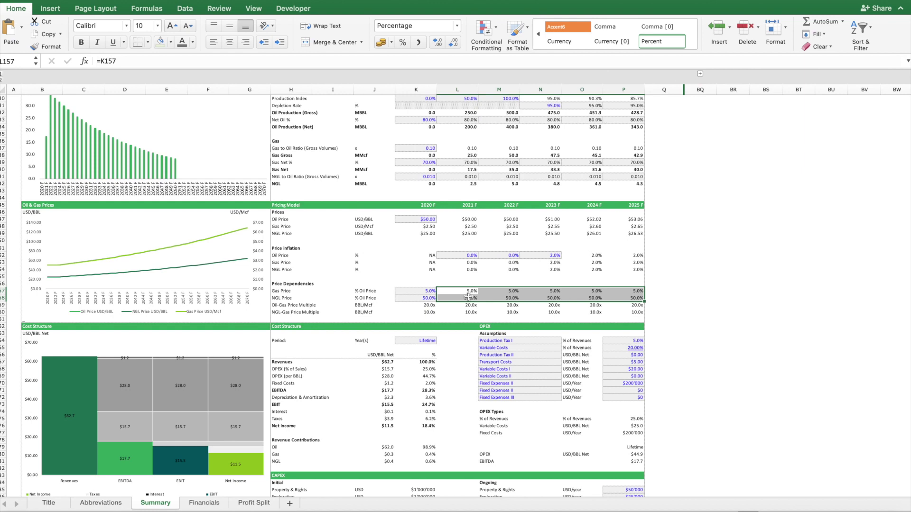
pyautogui.click(478, 227)
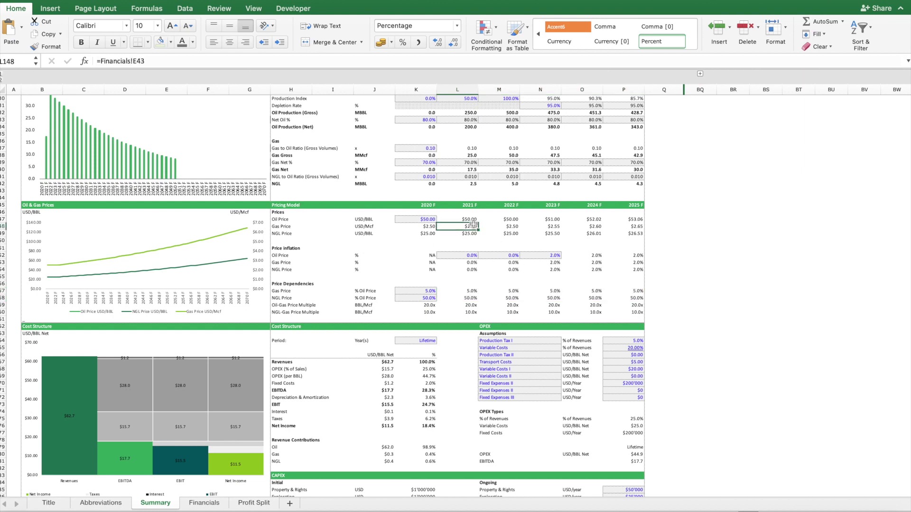
pyautogui.click(415, 218)
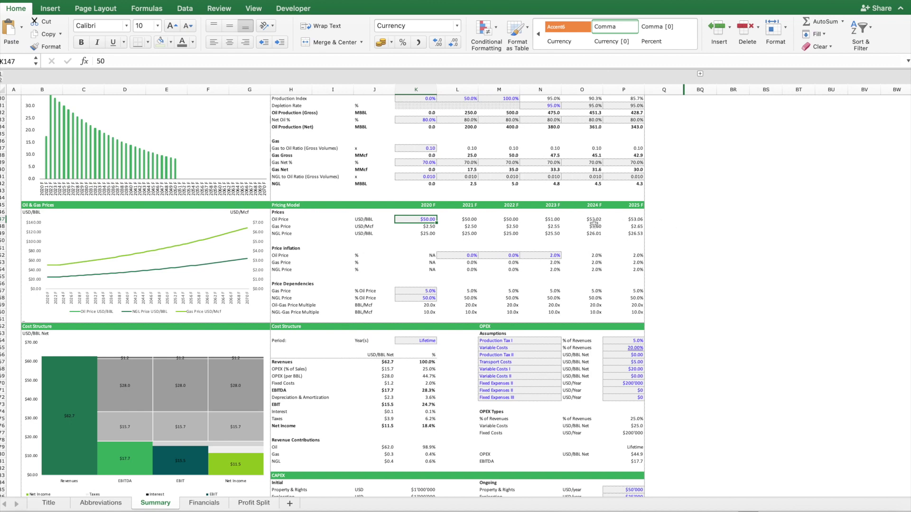
# Reset the 2023 F oil price inflation in N152 to 0%, keeping oil flat at $50.00.
pyautogui.click(555, 256)
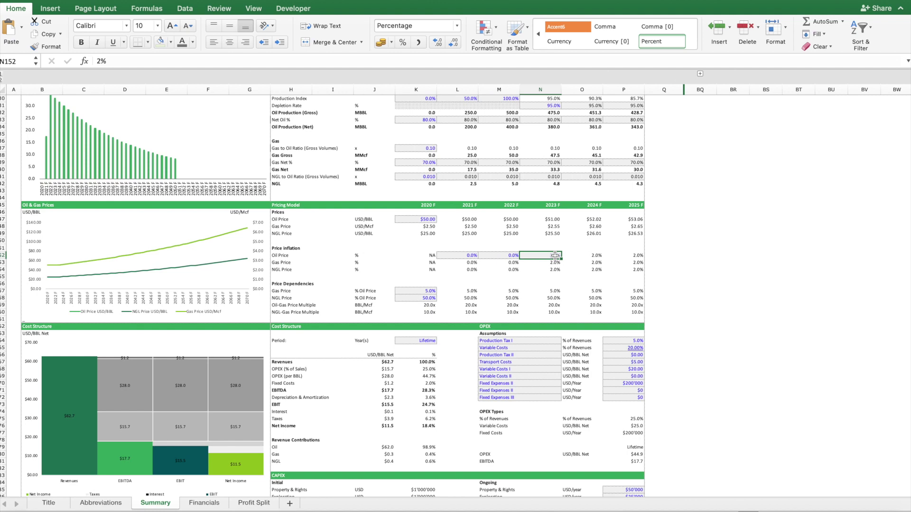
pyautogui.write('0')
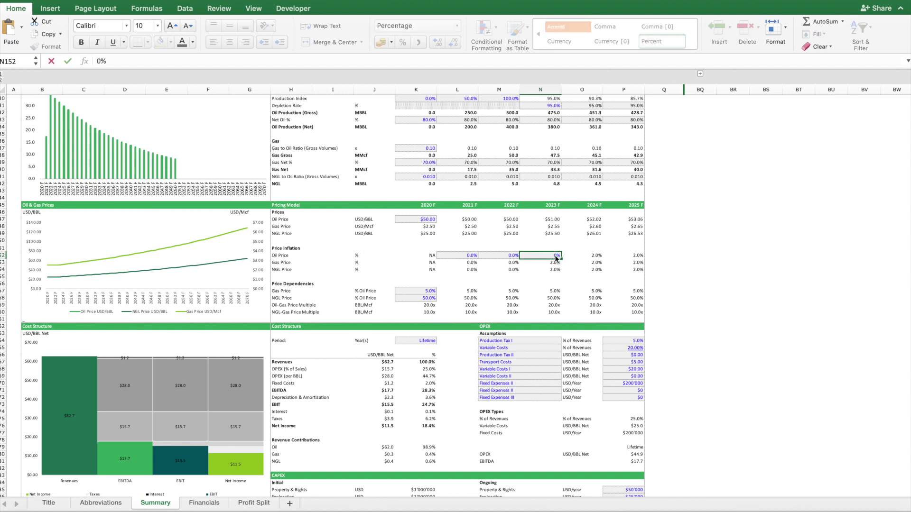
pyautogui.press('Return')
pyautogui.press('F2')
pyautogui.press('Escape')
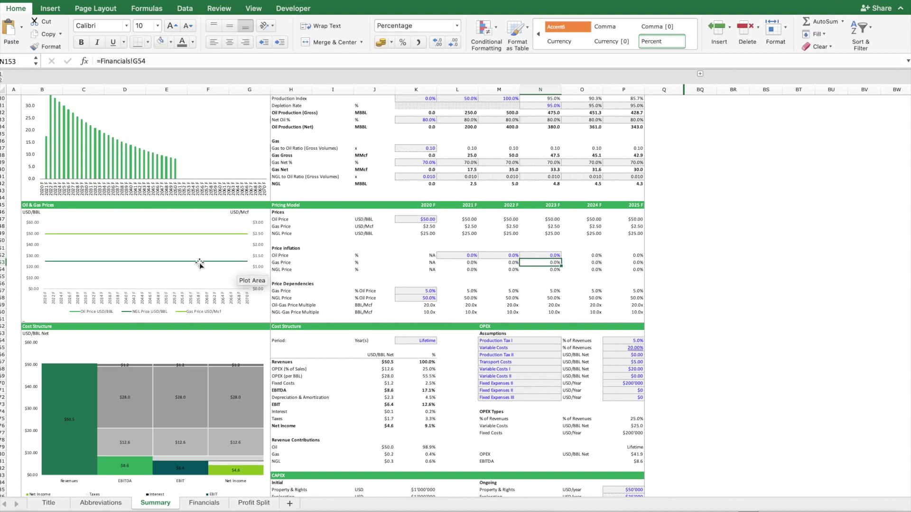
pyautogui.scroll(-10, 370, 265)
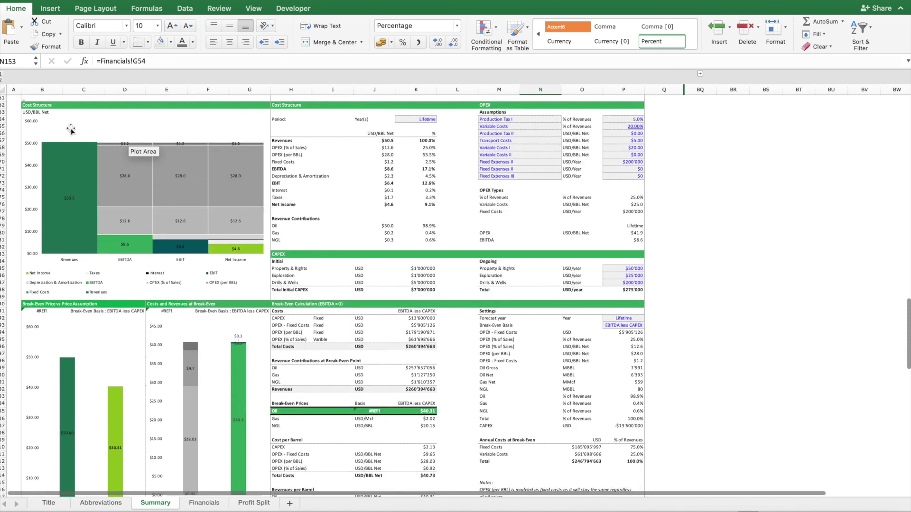
pyautogui.moveTo(89, 142)
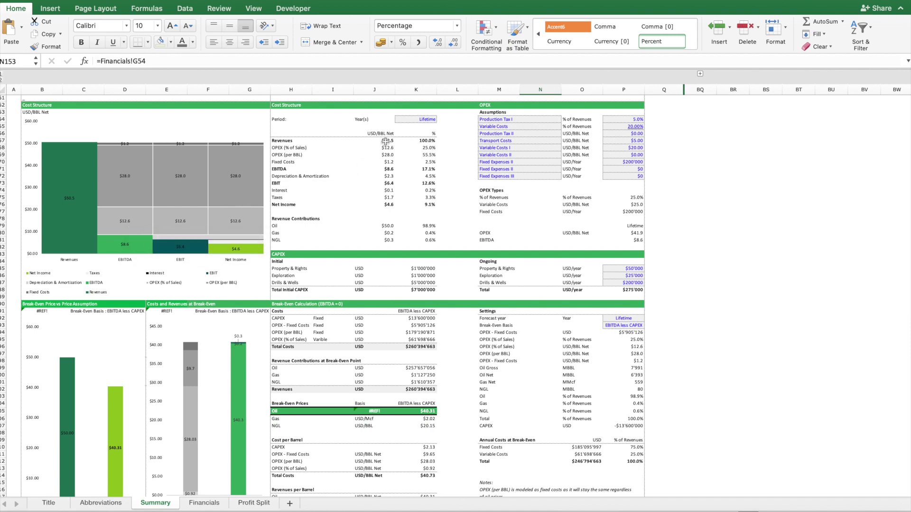
pyautogui.scroll(2, 385, 141)
pyautogui.scroll(2, 385, 144)
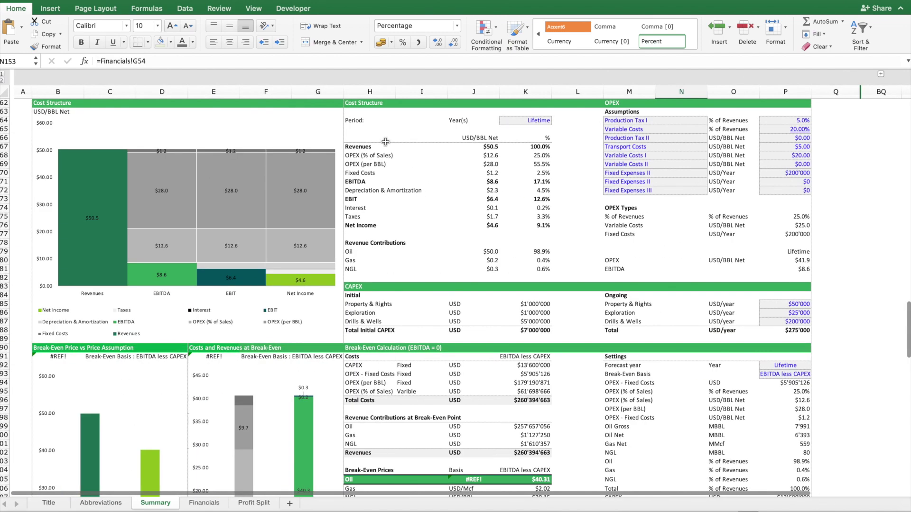
pyautogui.scroll(1, 385, 141)
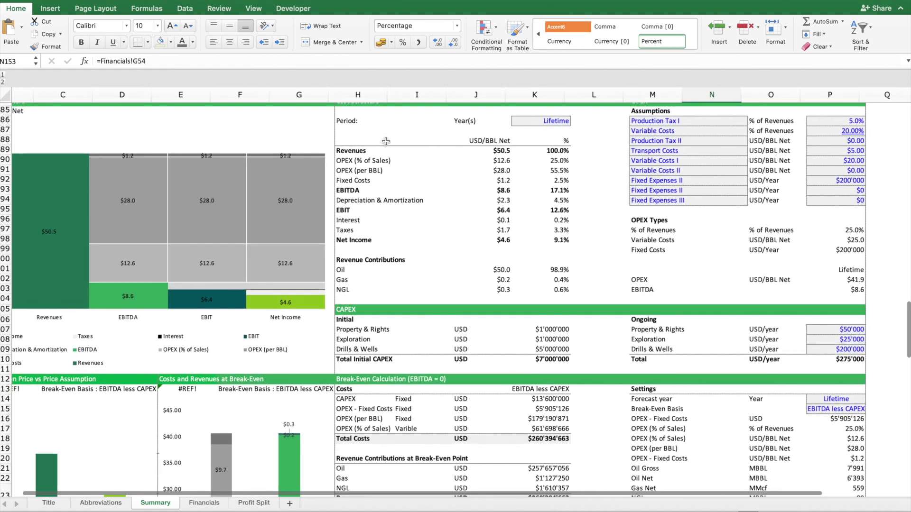
pyautogui.scroll(3, 386, 141)
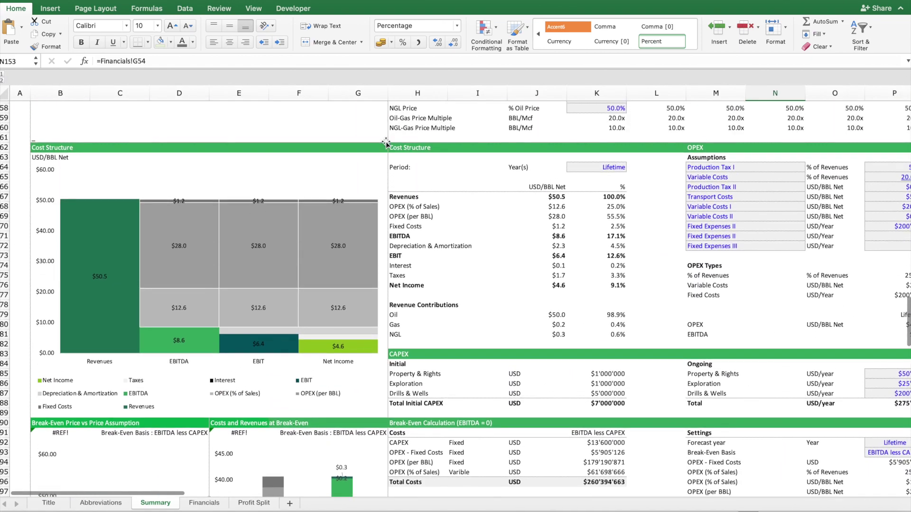
pyautogui.scroll(-1, 386, 141)
pyautogui.click(557, 190)
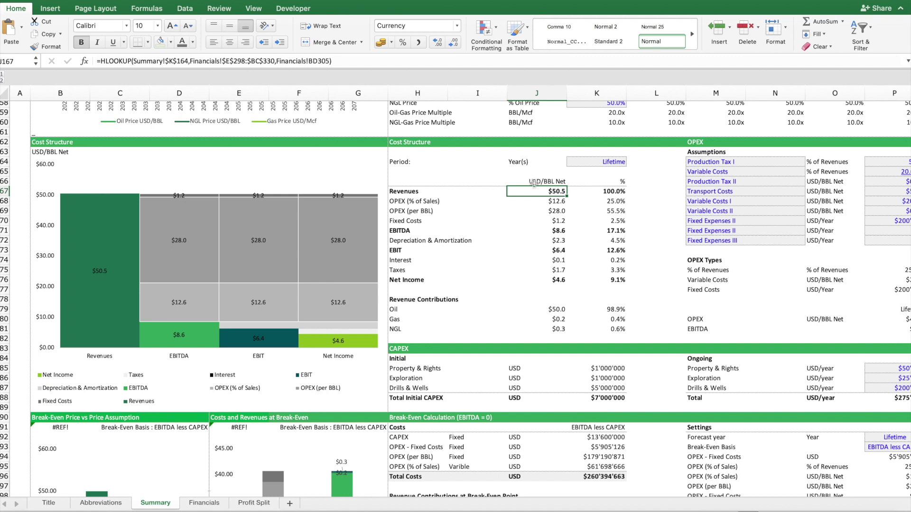
# Review the OPEX, Fixed Costs and Production Tax I labels and their unit cells.
pyautogui.moveTo(319, 243)
pyautogui.moveTo(198, 221)
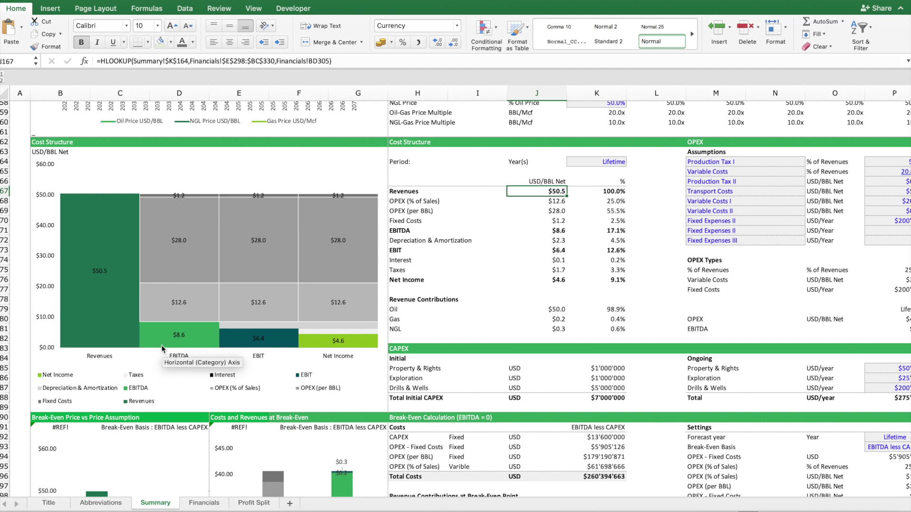
pyautogui.moveTo(410, 201); pyautogui.dragTo(410, 221)
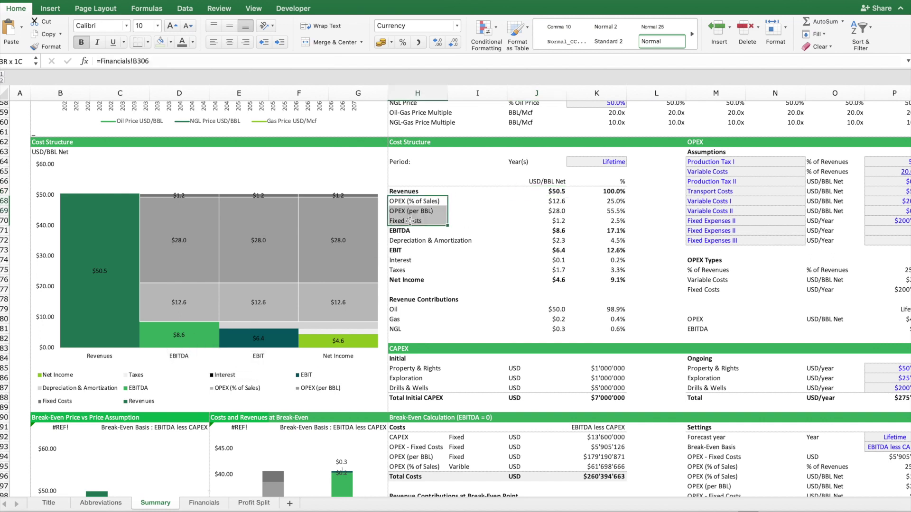
pyautogui.click(414, 203)
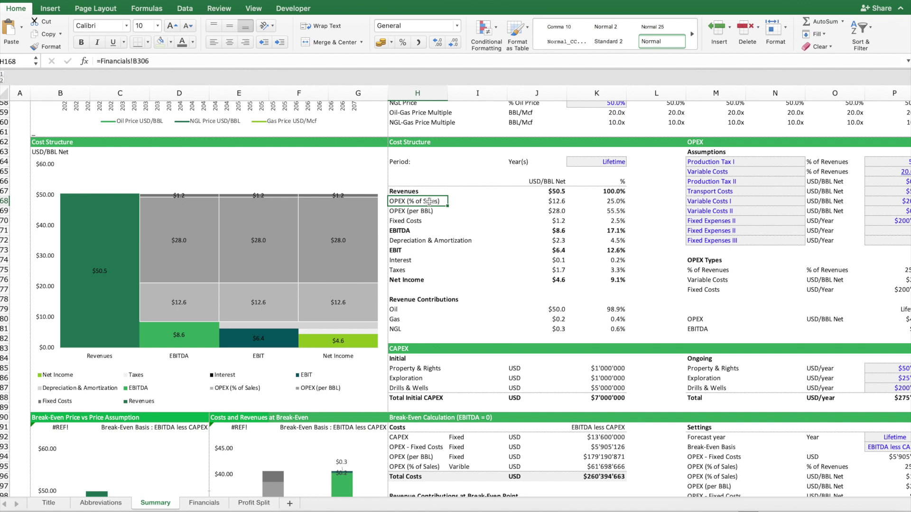
pyautogui.click(406, 212)
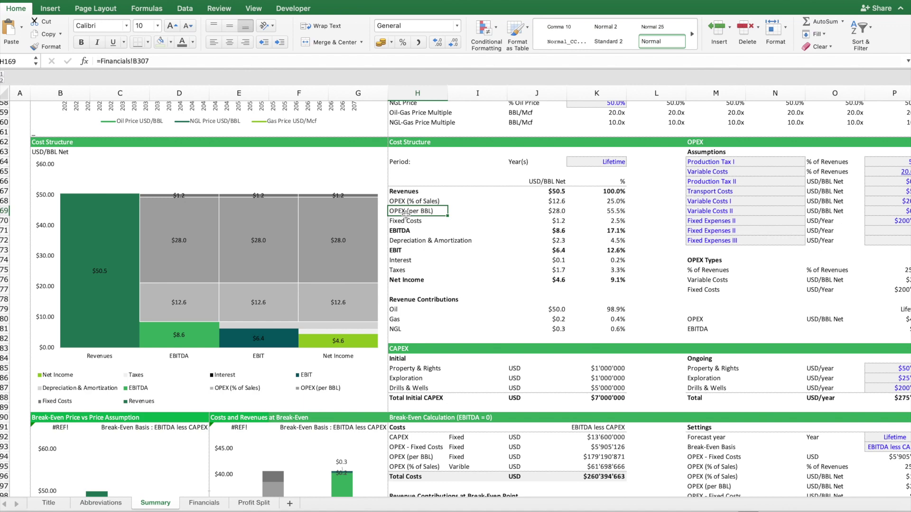
pyautogui.click(395, 221)
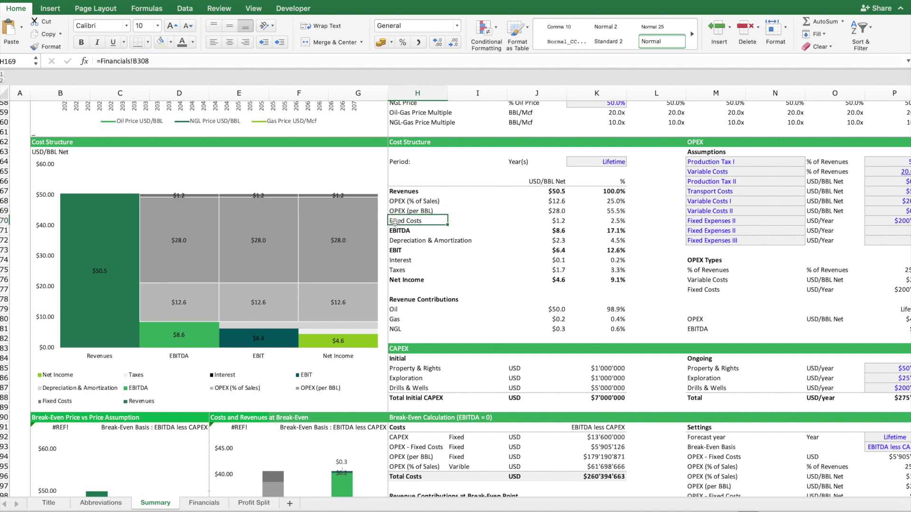
pyautogui.hscroll(5, 764, 249)
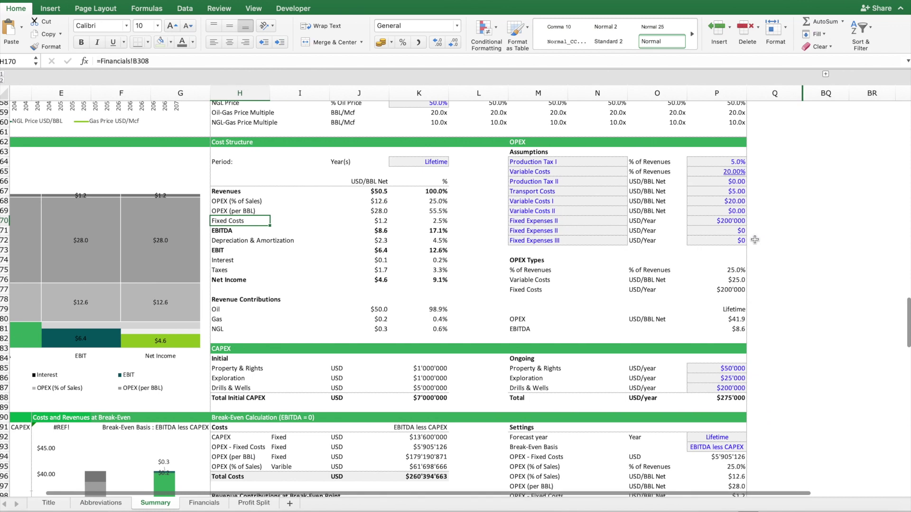
pyautogui.click(647, 162)
pyautogui.moveTo(648, 164); pyautogui.dragTo(655, 182)
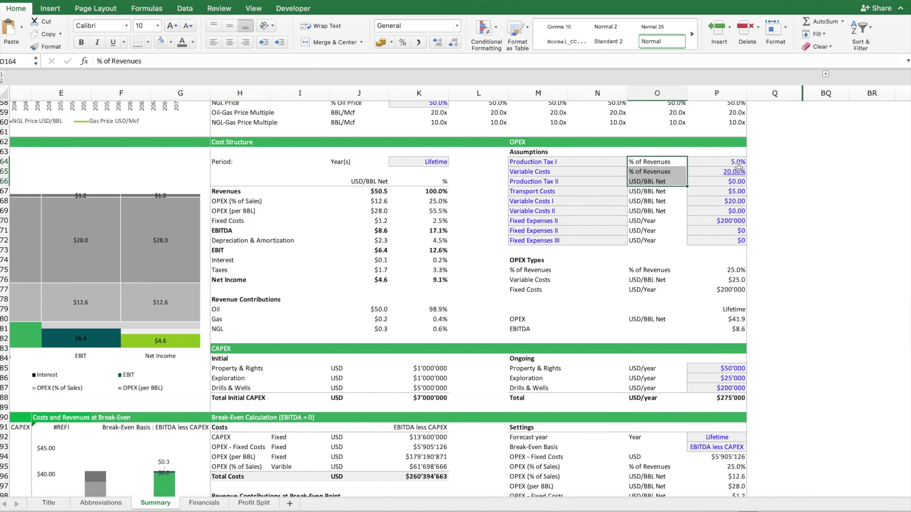
pyautogui.click(528, 160)
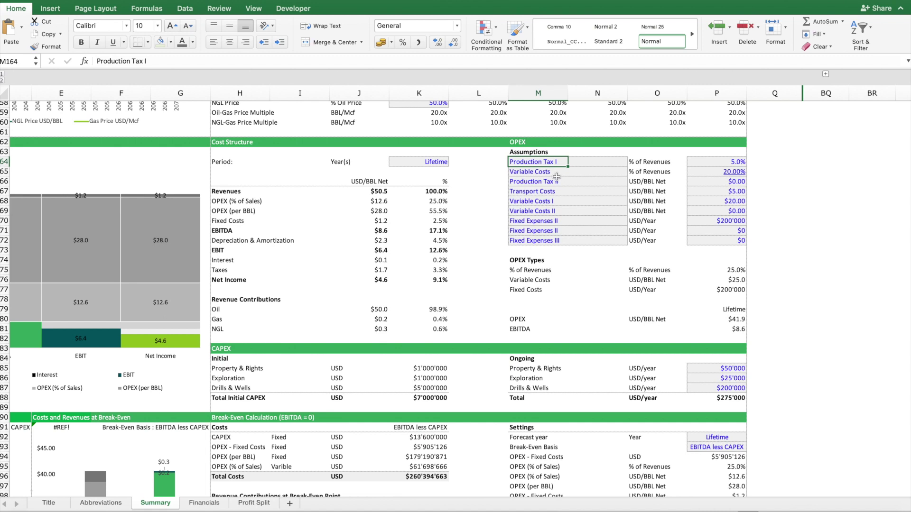
# Clear the underline from the 20.00% Variable Costs value, leaving it non-italic.
pyautogui.click(710, 174)
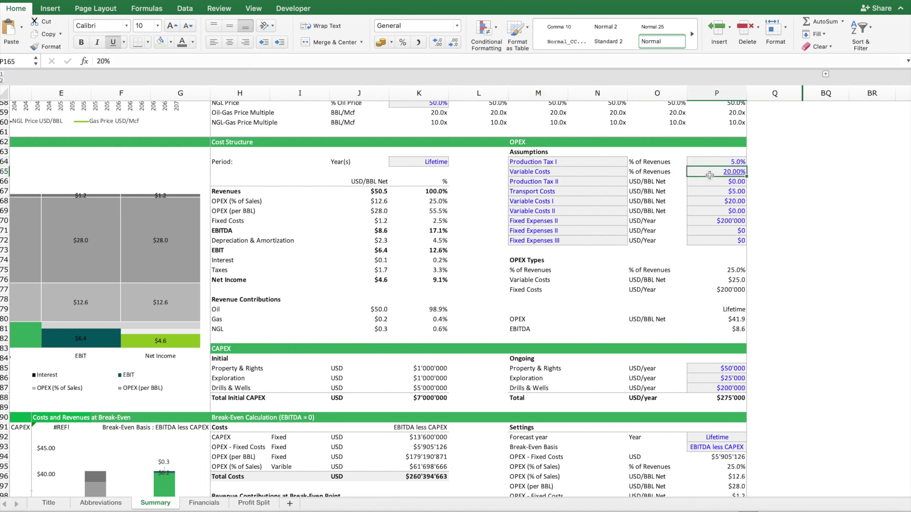
pyautogui.press('super+i')
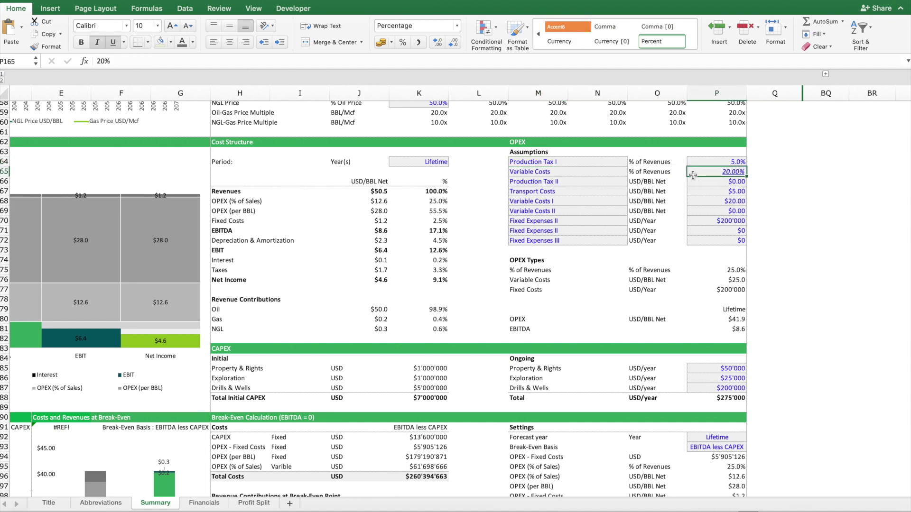
pyautogui.press('super+i')
pyautogui.press('super+u')
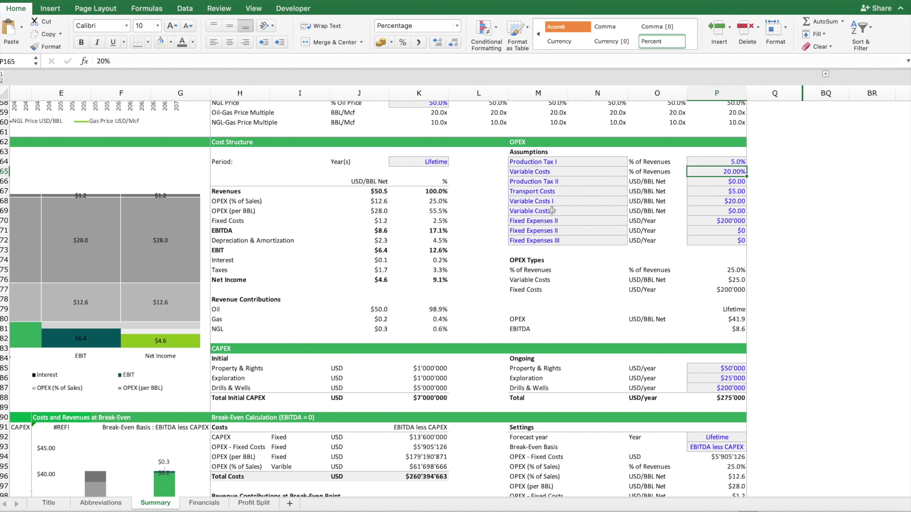
pyautogui.hscroll(-2, 554, 211)
pyautogui.hscroll(-2, 553, 212)
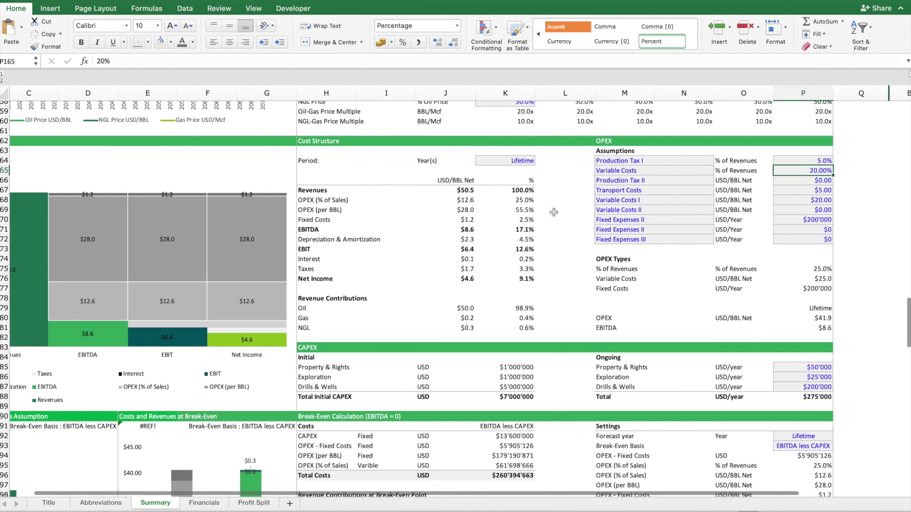
pyautogui.scroll(-5, 554, 212)
pyautogui.scroll(5, 553, 212)
pyautogui.hscroll(-2, 553, 211)
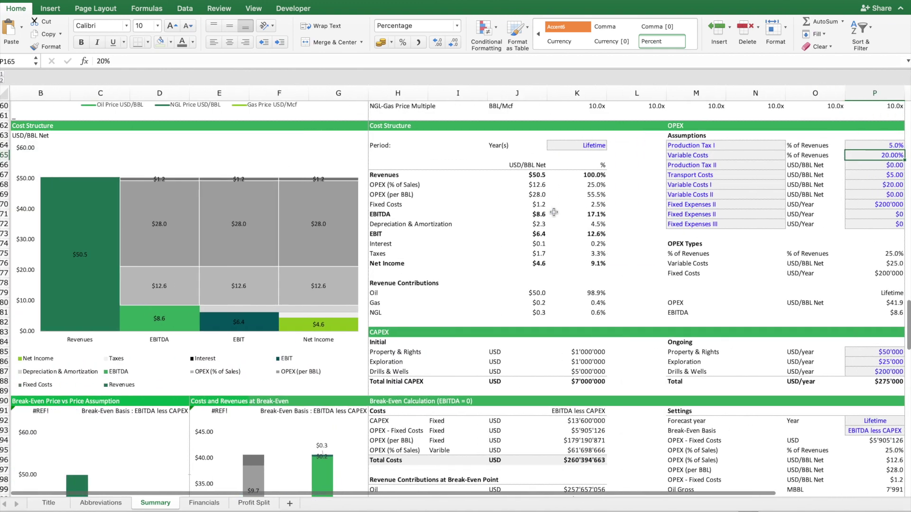
pyautogui.hscroll(-1, 553, 211)
pyautogui.moveTo(93, 236)
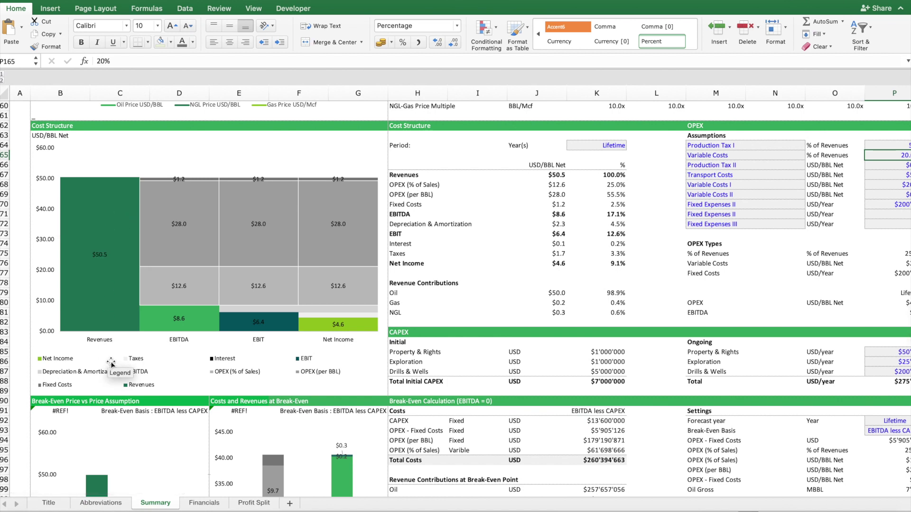
pyautogui.moveTo(182, 316)
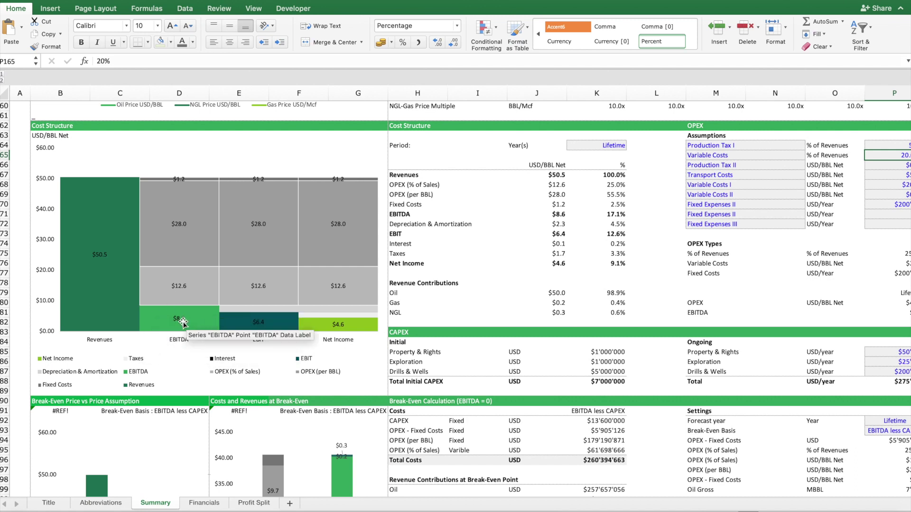
pyautogui.moveTo(277, 323)
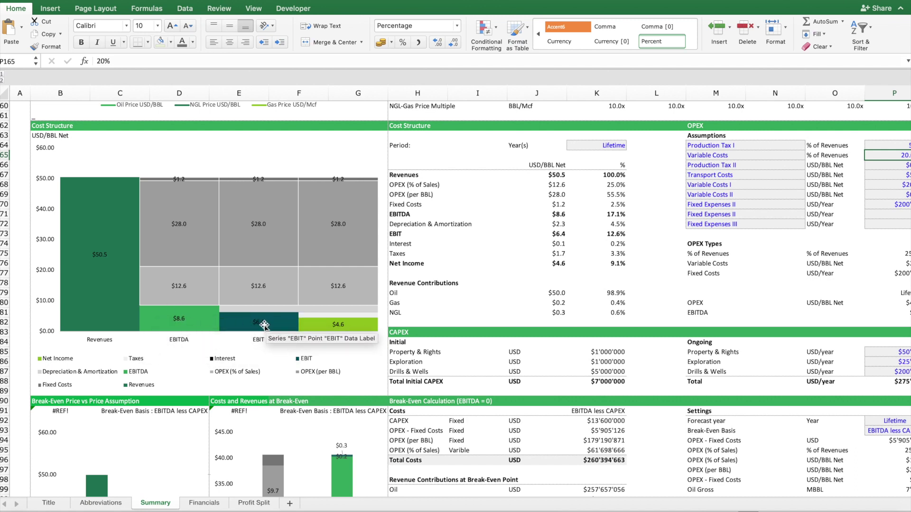
pyautogui.moveTo(372, 328)
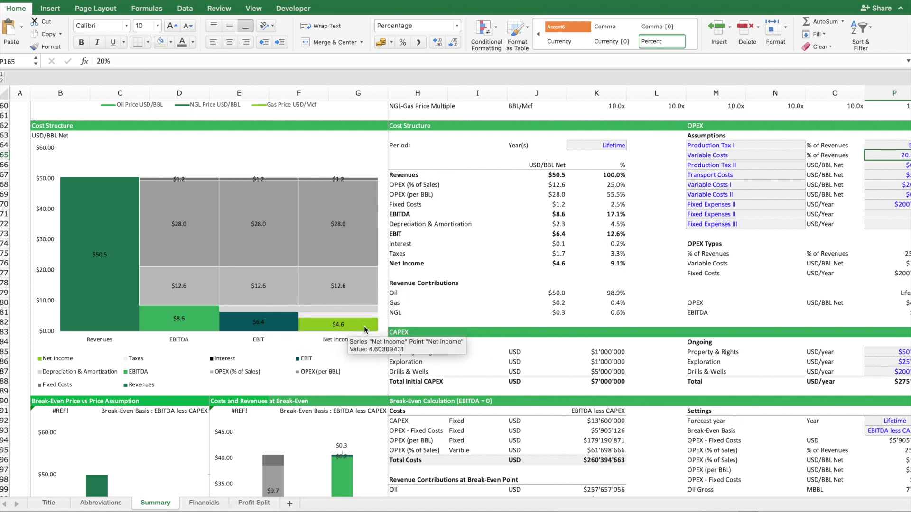
pyautogui.click(616, 145)
pyautogui.click(631, 147)
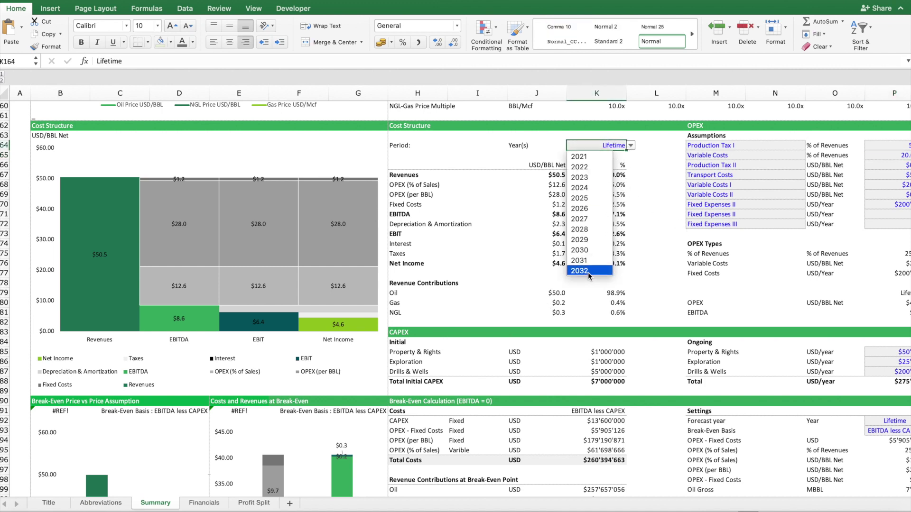
pyautogui.click(591, 179)
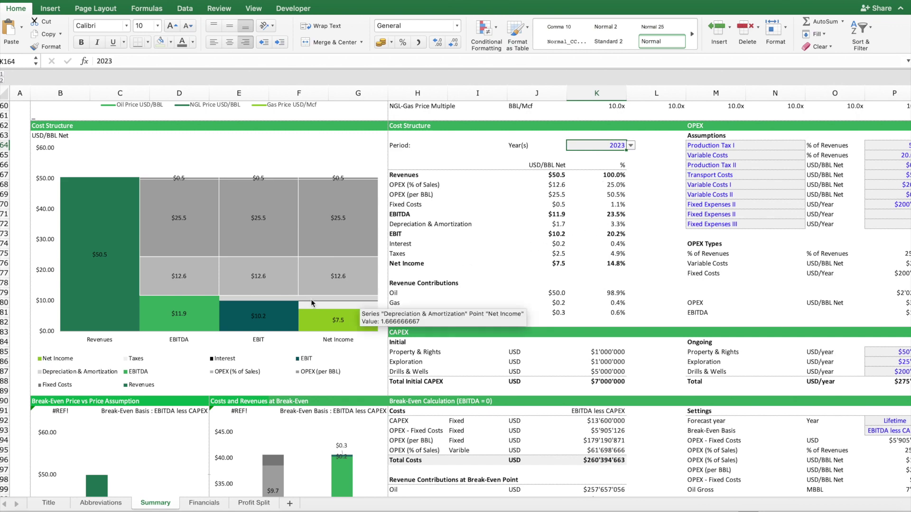
pyautogui.click(631, 147)
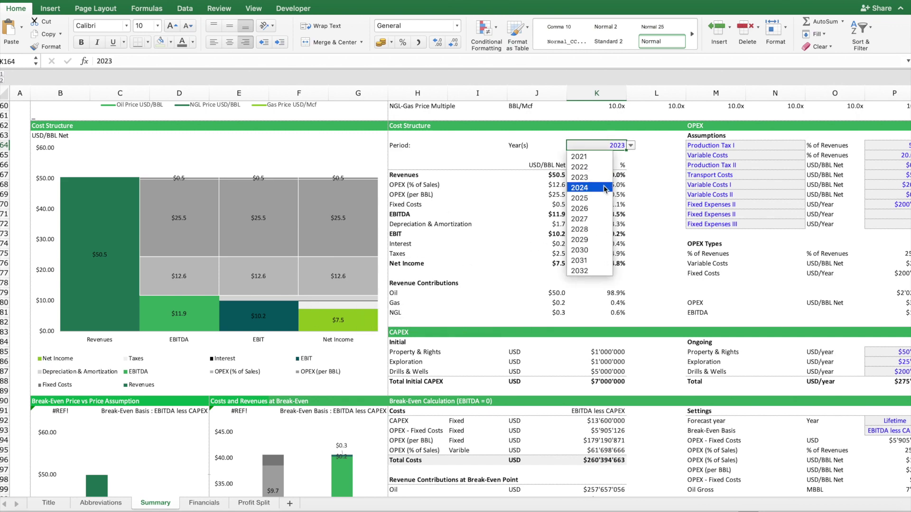
pyautogui.click(601, 189)
pyautogui.scroll(20, 511, 306)
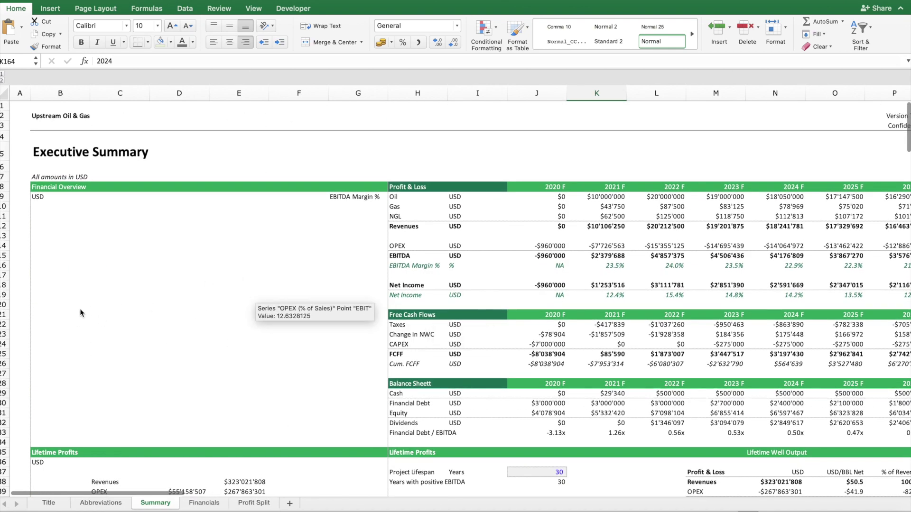
pyautogui.moveTo(85, 278)
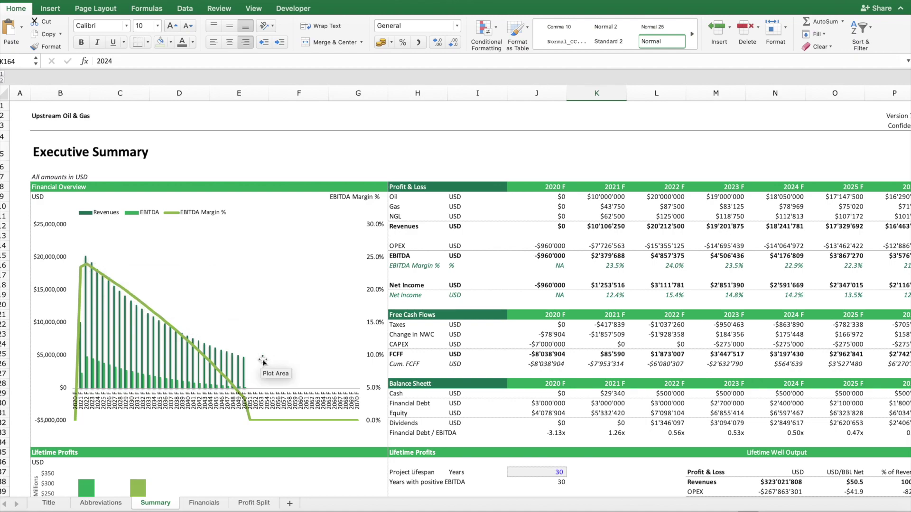
pyautogui.scroll(-20, 263, 362)
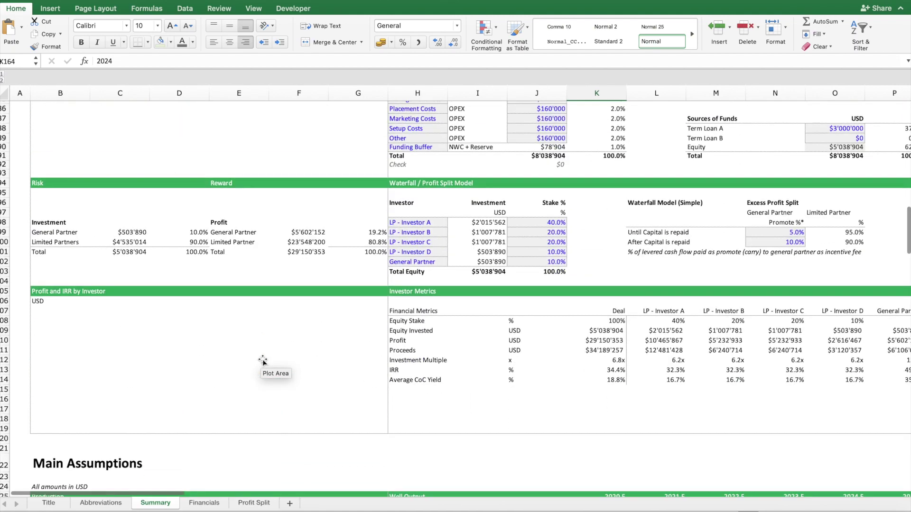
pyautogui.scroll(-18, 263, 362)
pyautogui.scroll(5, 264, 361)
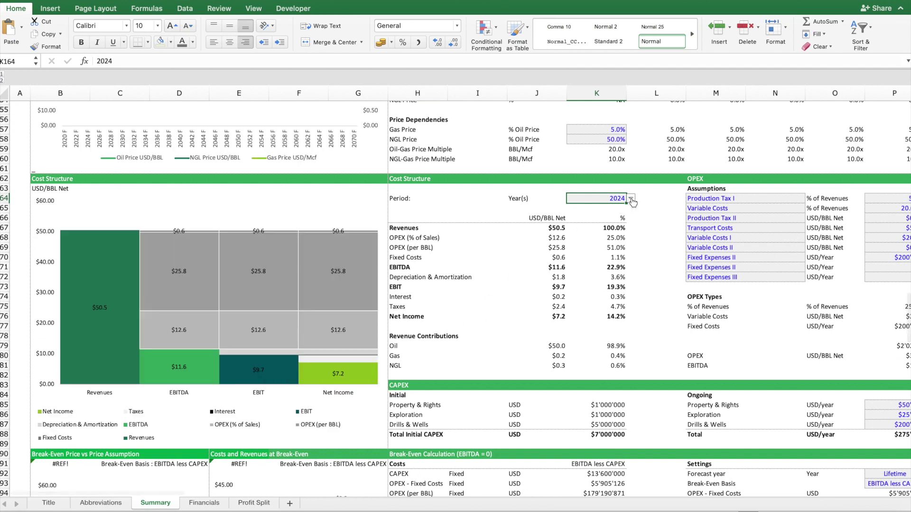
pyautogui.click(630, 198)
pyautogui.scroll(-10, 582, 299)
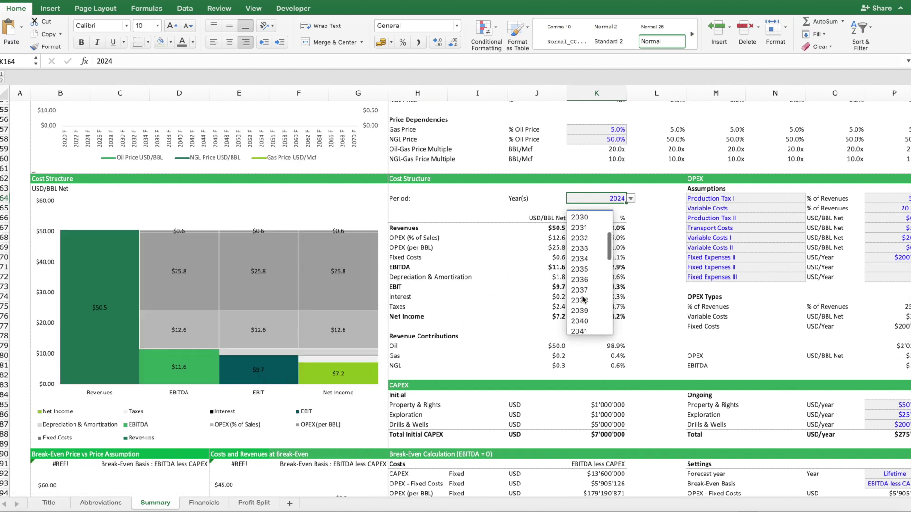
pyautogui.scroll(-3, 583, 299)
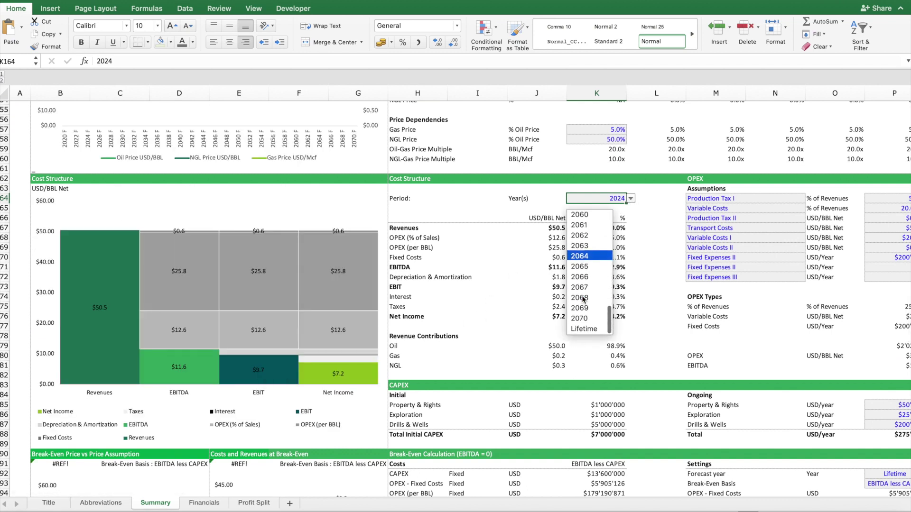
pyautogui.click(586, 330)
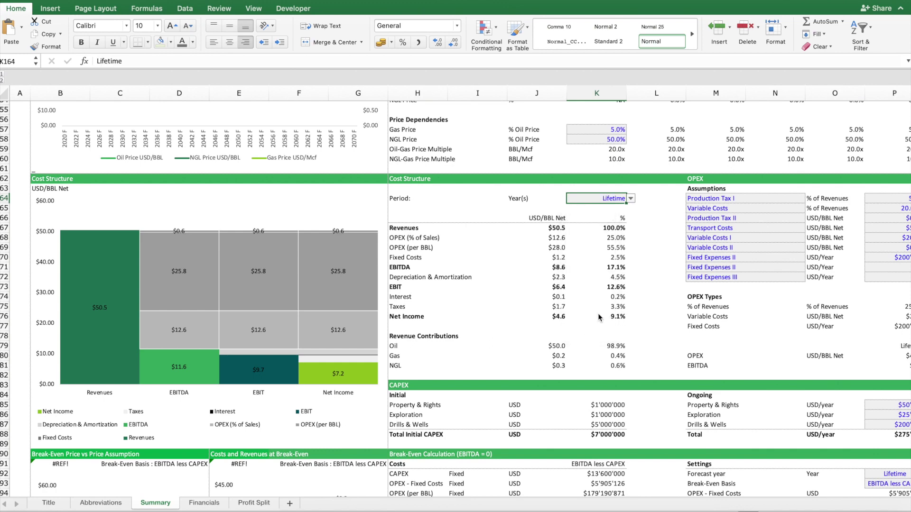
pyautogui.click(602, 285)
pyautogui.scroll(-7, 604, 286)
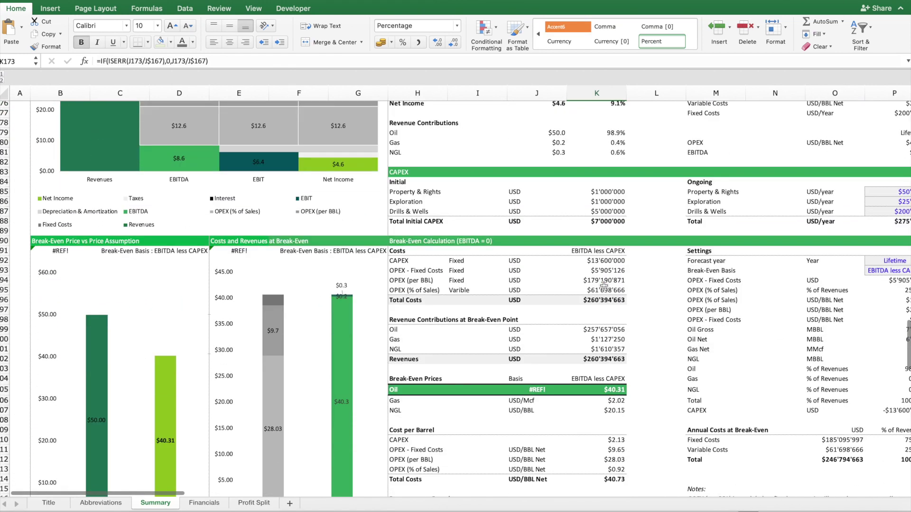
pyautogui.hscroll(2, 603, 286)
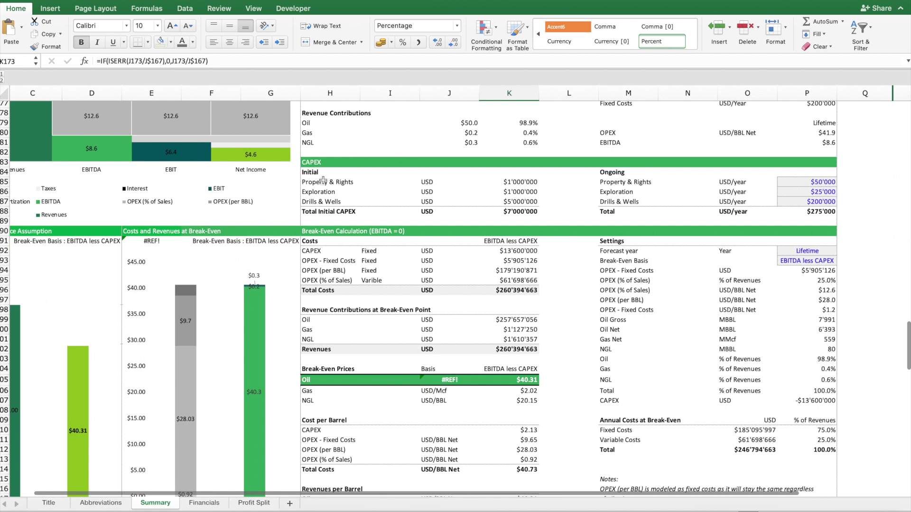
pyautogui.moveTo(315, 185); pyautogui.dragTo(323, 202)
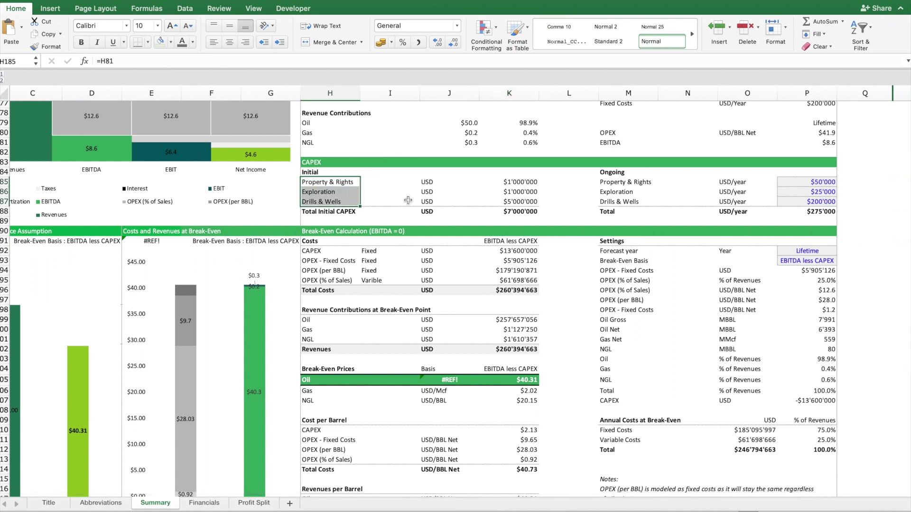
pyautogui.click(809, 181)
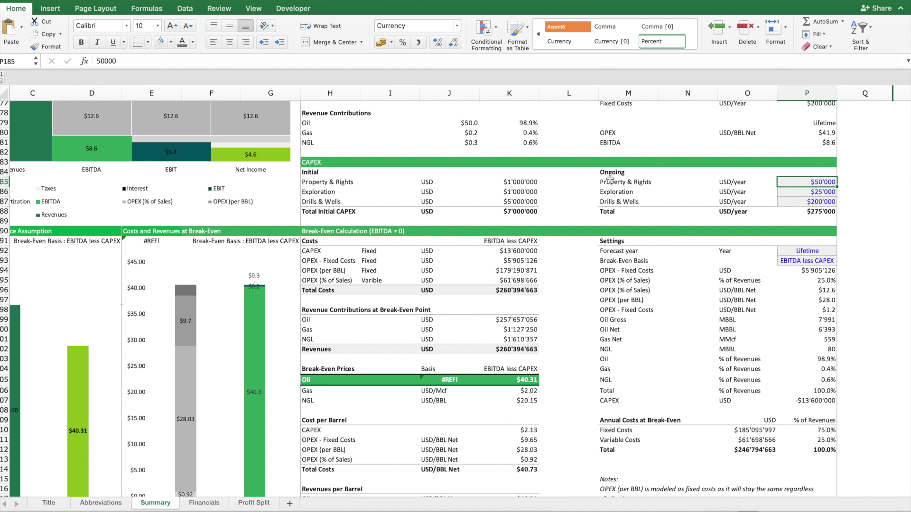
pyautogui.hscroll(-3, 516, 189)
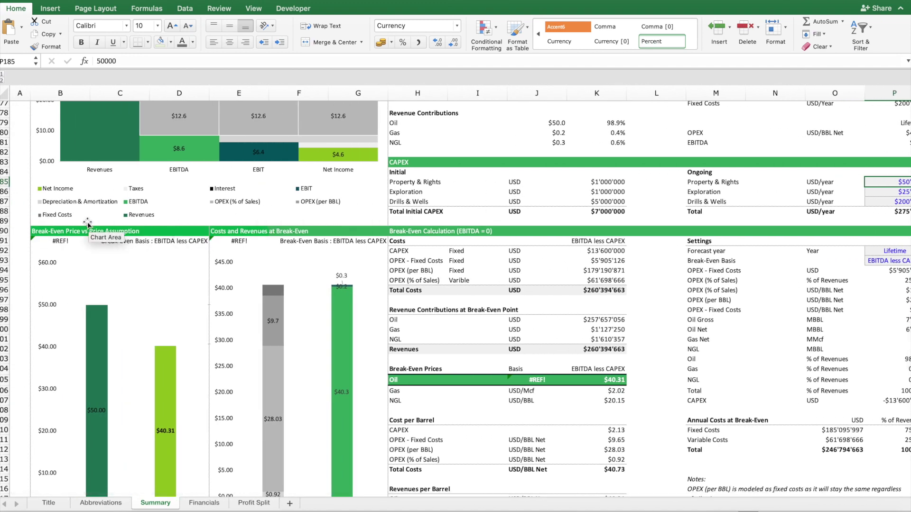
# Link the #REF! unit label above the break-even chart to the USD/BBL Net cell J211.
pyautogui.click(49, 245)
pyautogui.write('=')
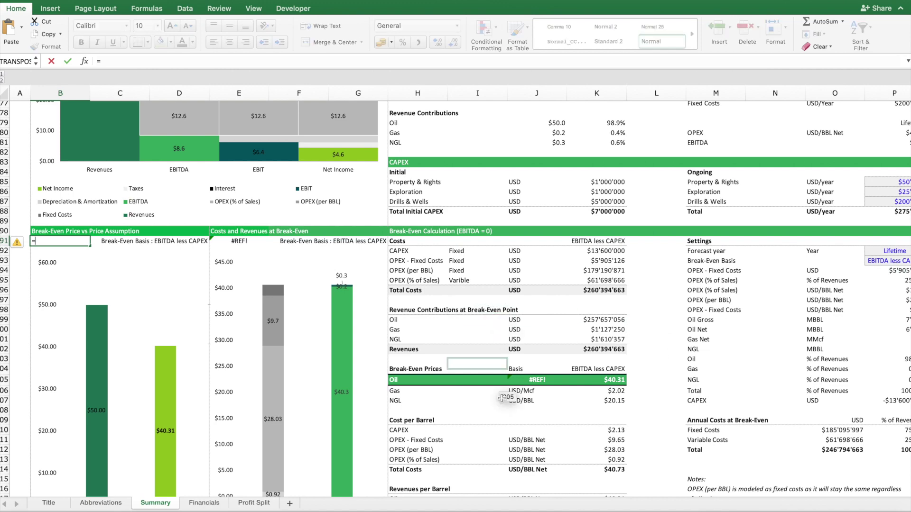
pyautogui.click(515, 439)
pyautogui.press('Return')
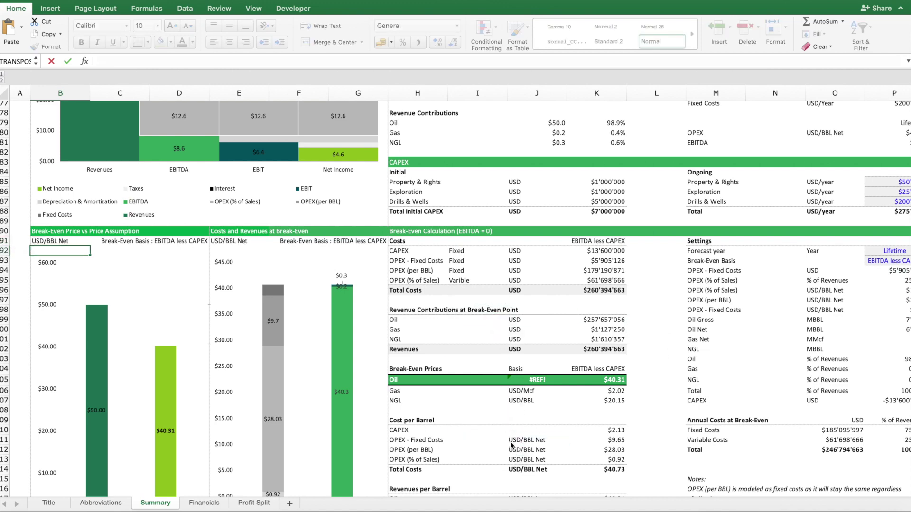
pyautogui.scroll(-5, 145, 236)
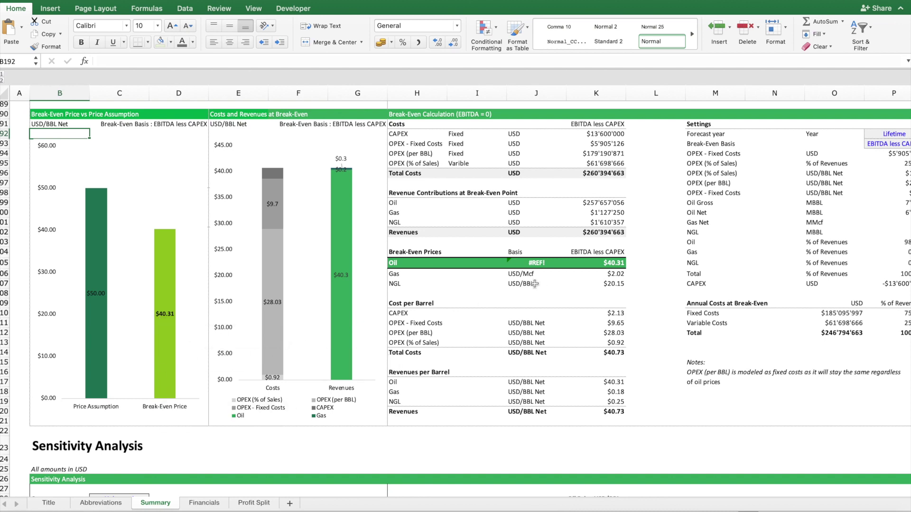
# Point the Oil break-even basis at J211 so it reads USD/BBL Net.
pyautogui.click(509, 266)
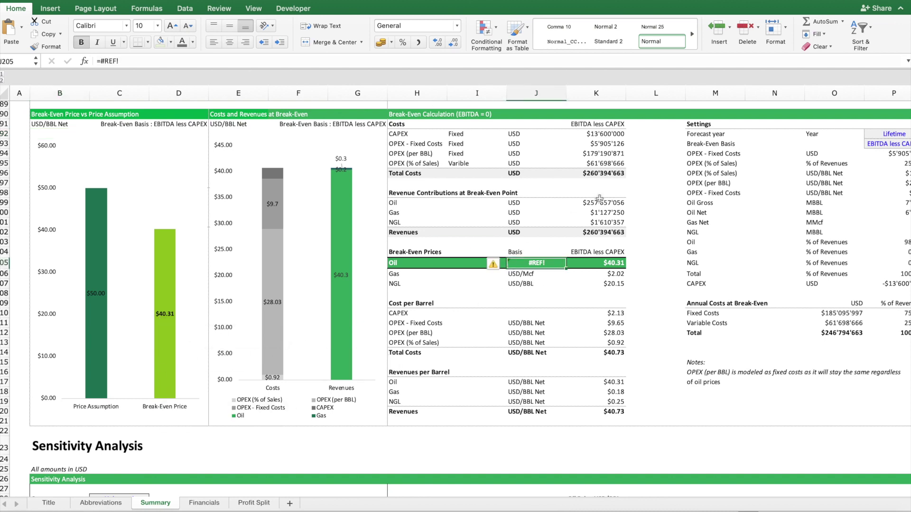
pyautogui.write('=')
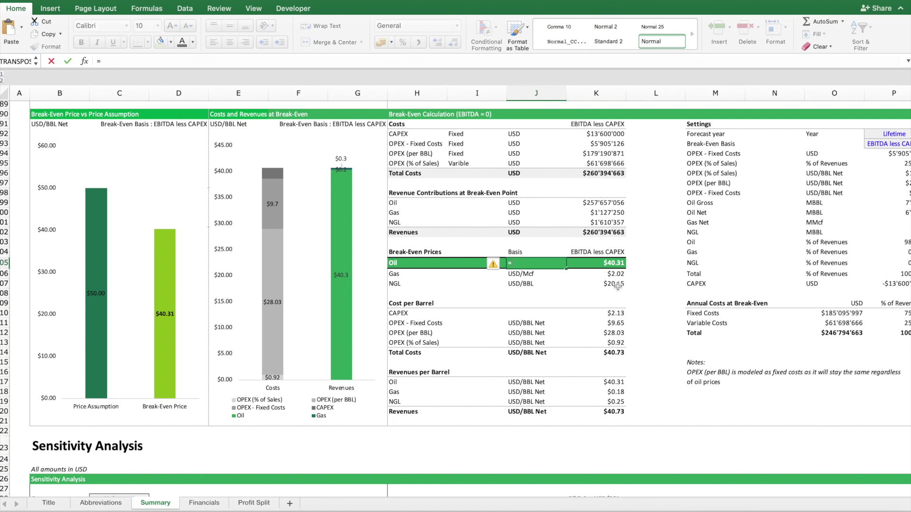
pyautogui.click(520, 323)
pyautogui.press('Return')
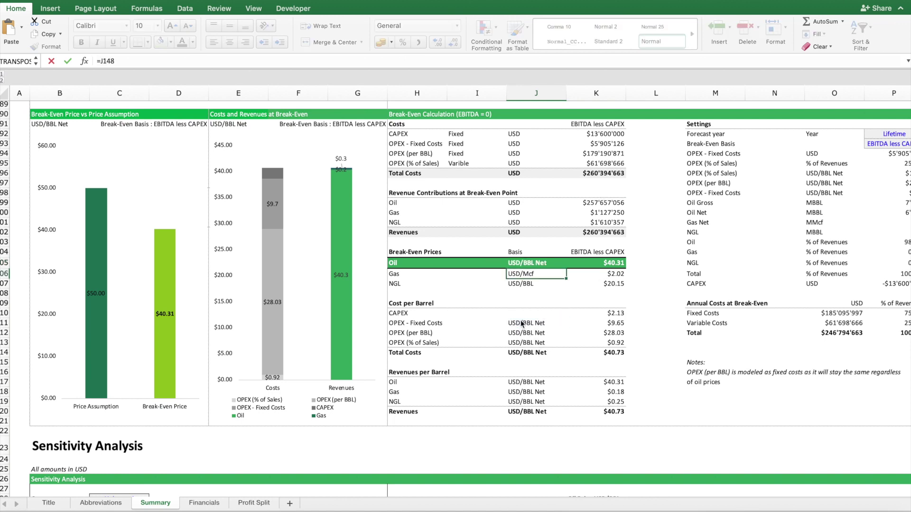
pyautogui.click(520, 231)
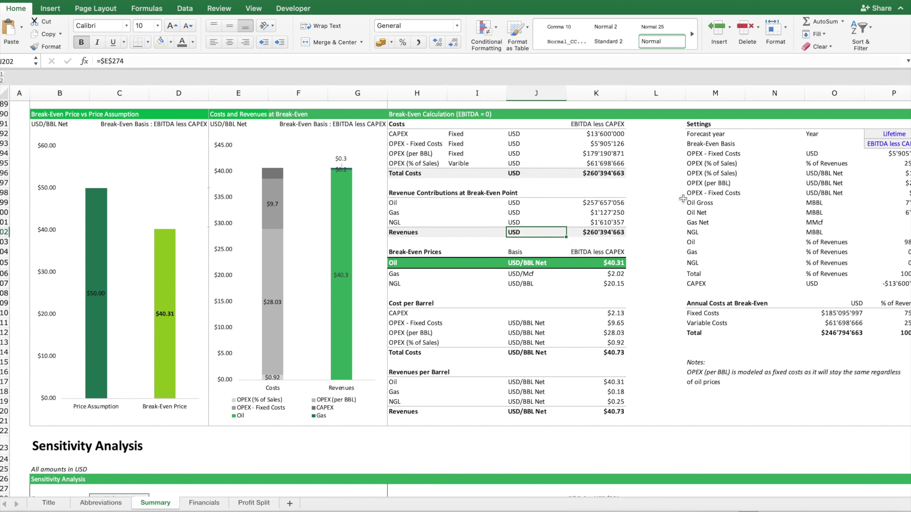
pyautogui.hscroll(3, 682, 198)
pyautogui.click(836, 134)
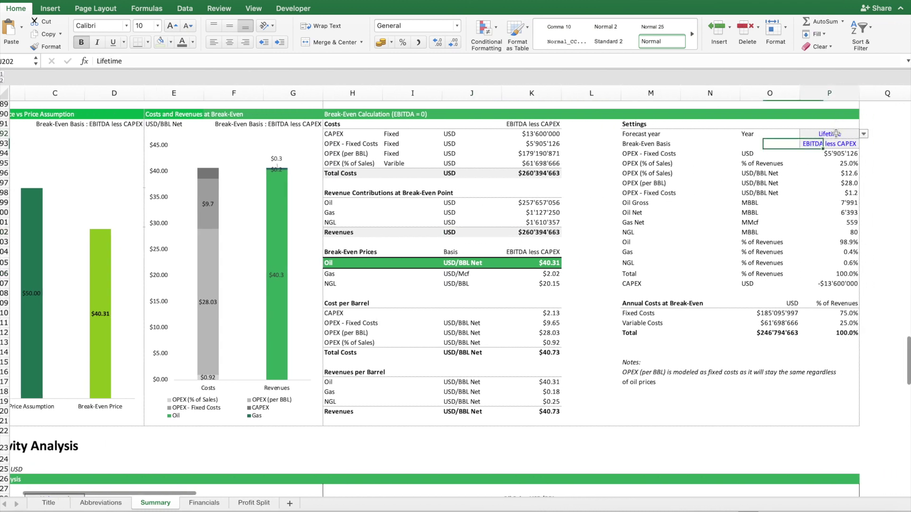
pyautogui.click(863, 134)
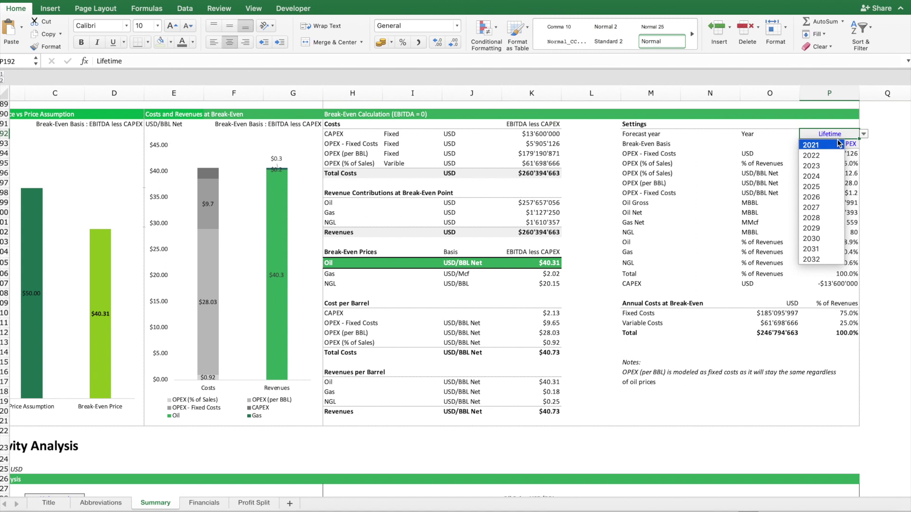
pyautogui.click(823, 175)
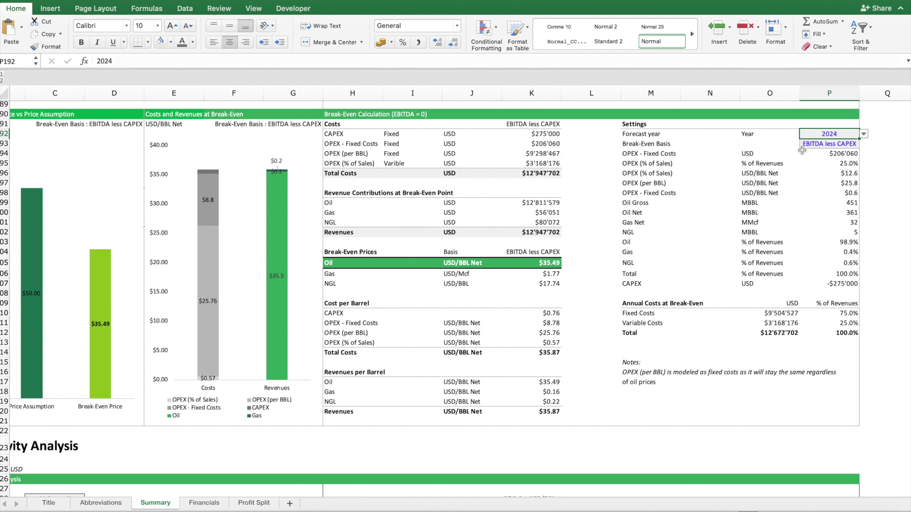
pyautogui.click(863, 134)
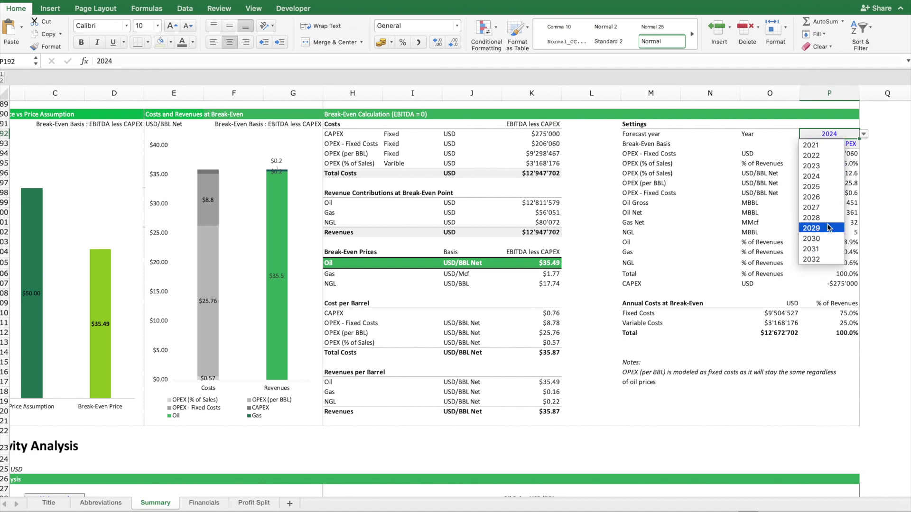
pyautogui.scroll(-15, 827, 228)
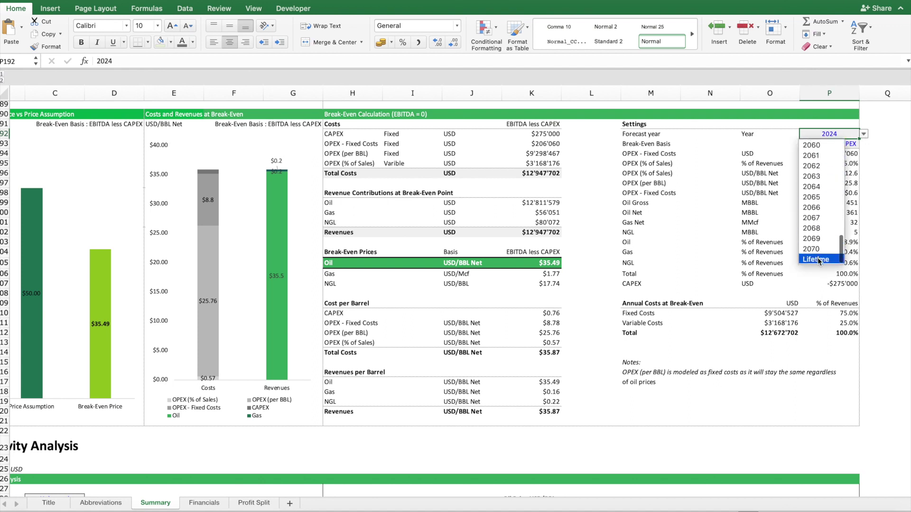
pyautogui.click(817, 260)
pyautogui.click(836, 143)
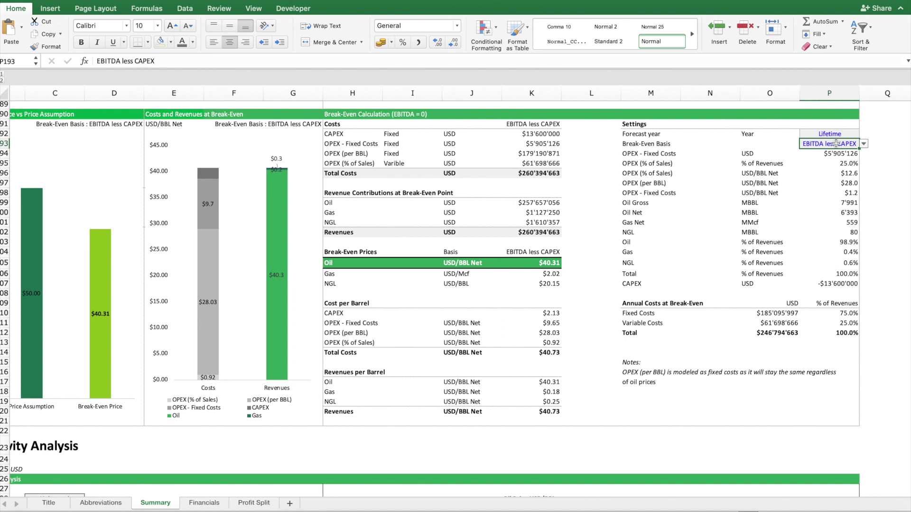
pyautogui.click(863, 144)
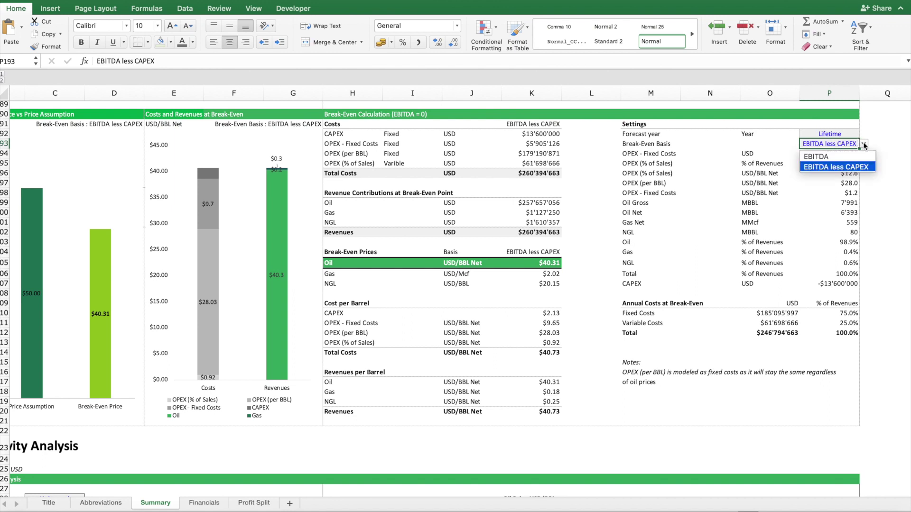
pyautogui.click(835, 157)
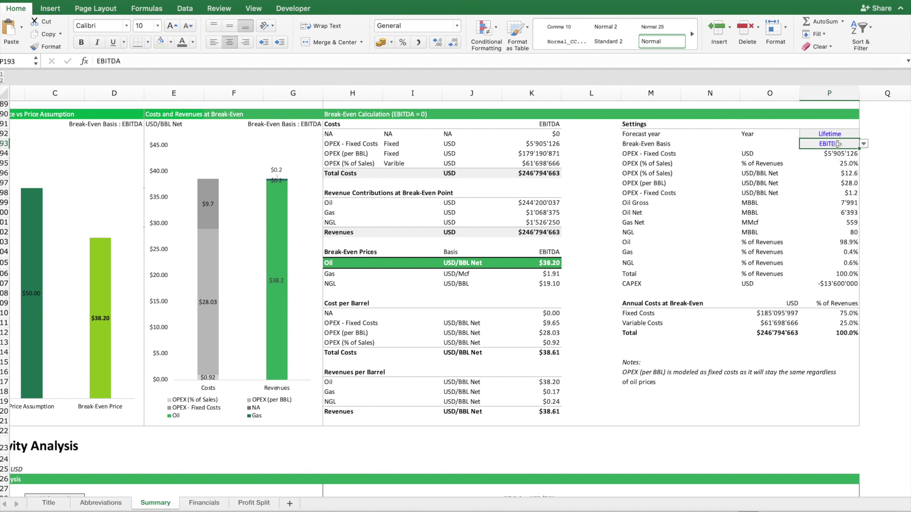
pyautogui.click(864, 144)
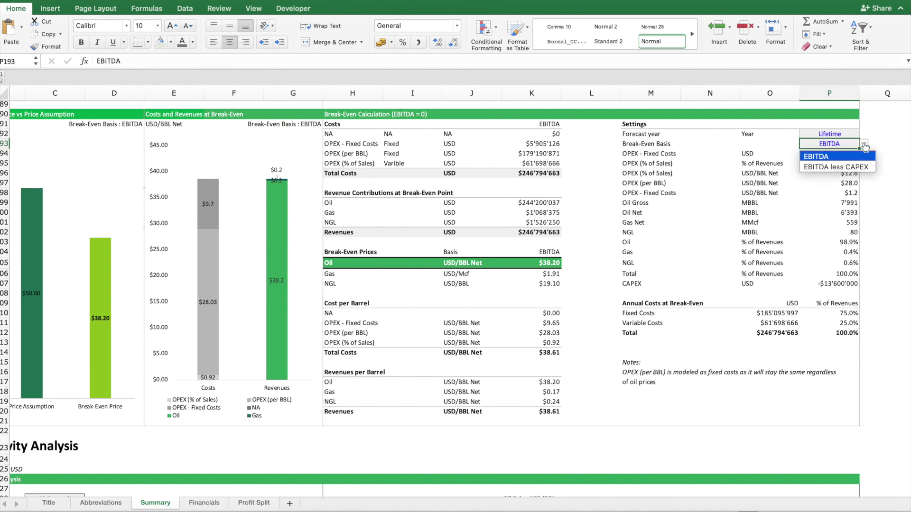
pyautogui.click(830, 168)
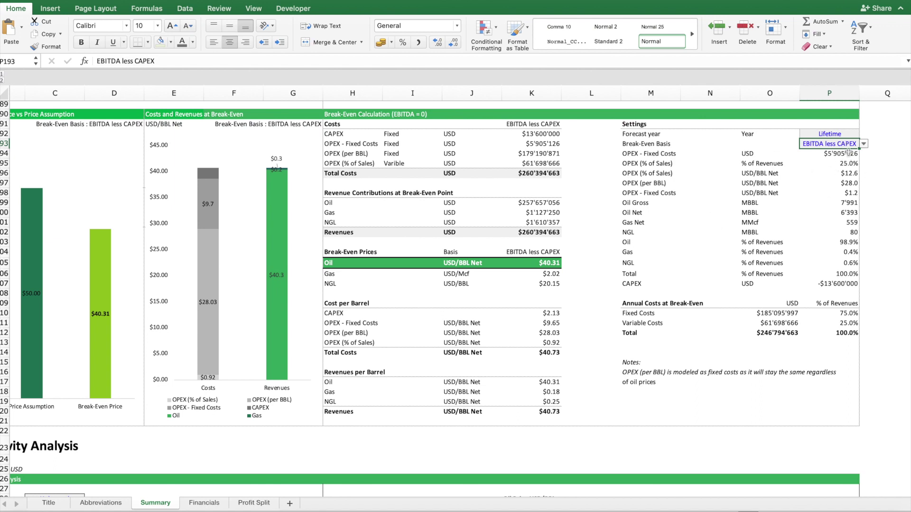
pyautogui.click(863, 144)
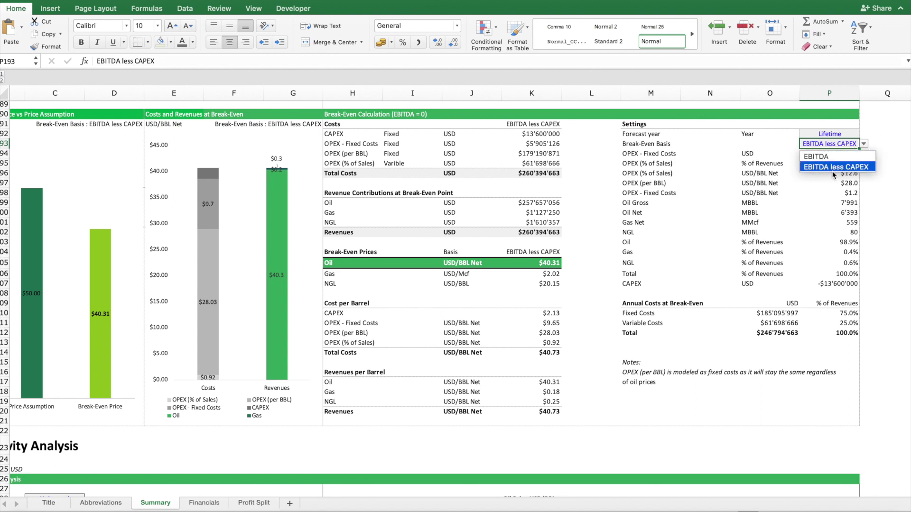
pyautogui.click(831, 169)
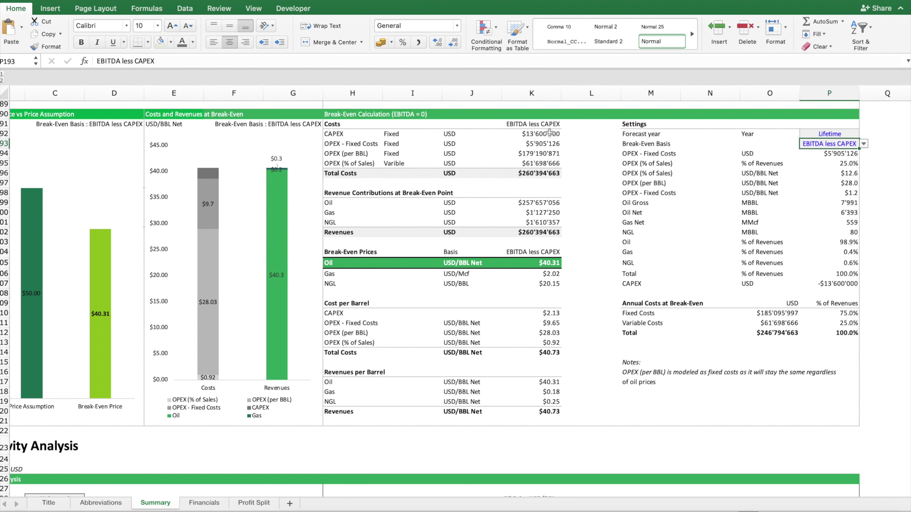
# Review the CAPEX, fixed OPEX and per-barrel OPEX labels and cost formulas.
pyautogui.moveTo(549, 134); pyautogui.dragTo(549, 145)
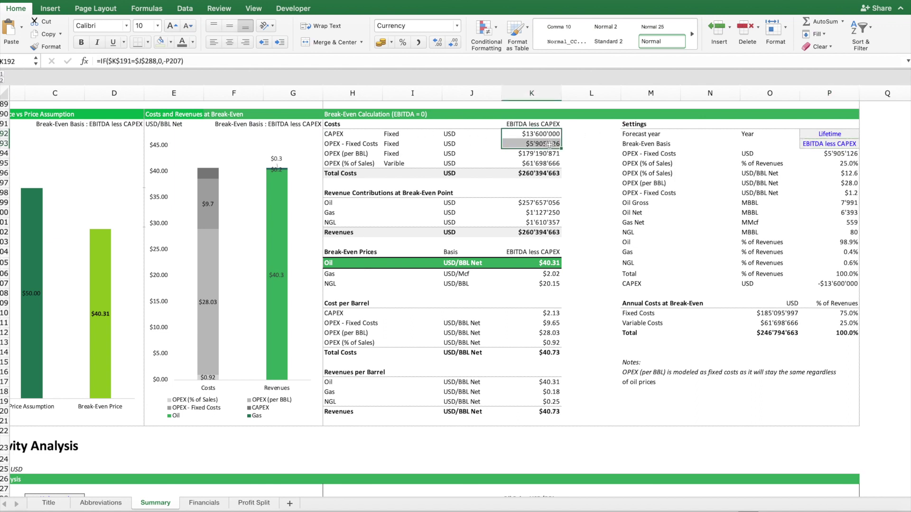
pyautogui.click(334, 134)
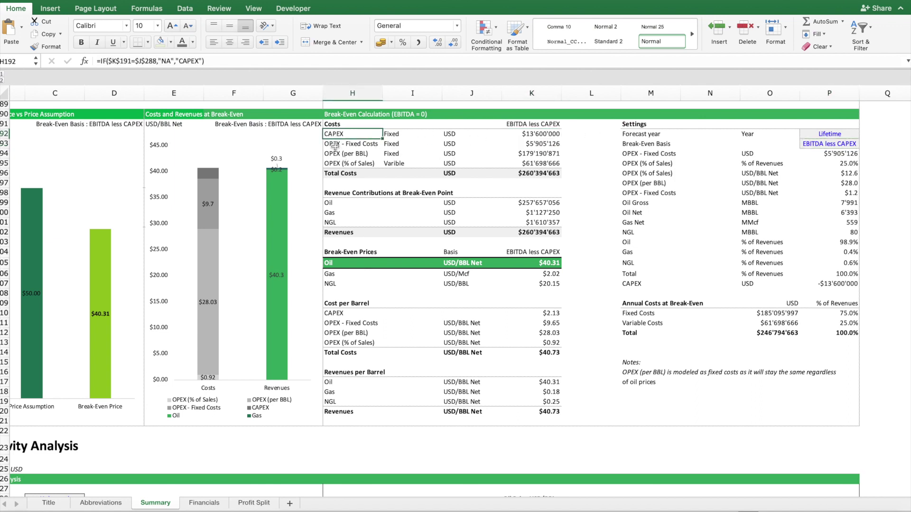
pyautogui.click(335, 145)
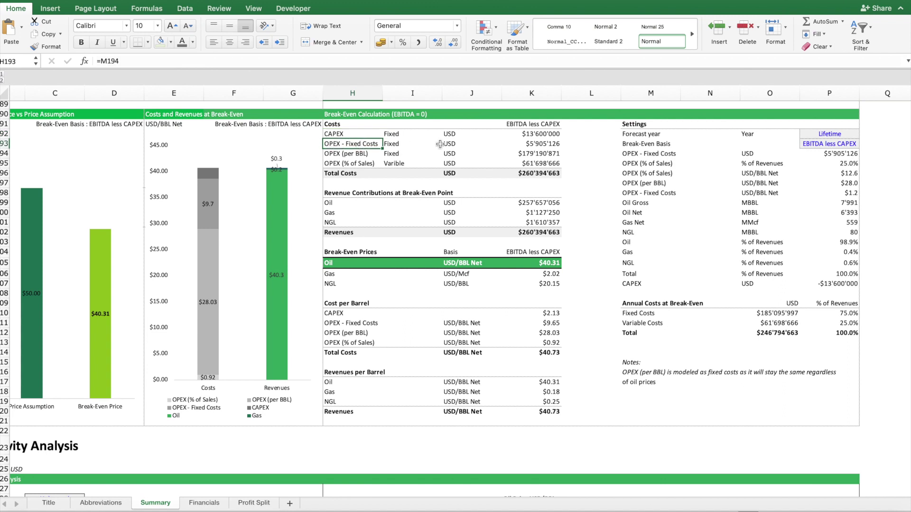
pyautogui.click(543, 143)
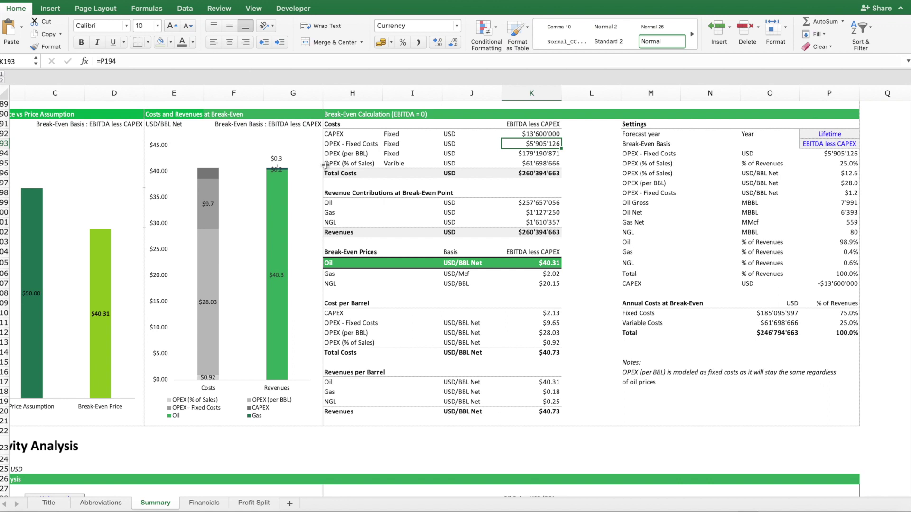
pyautogui.click(335, 153)
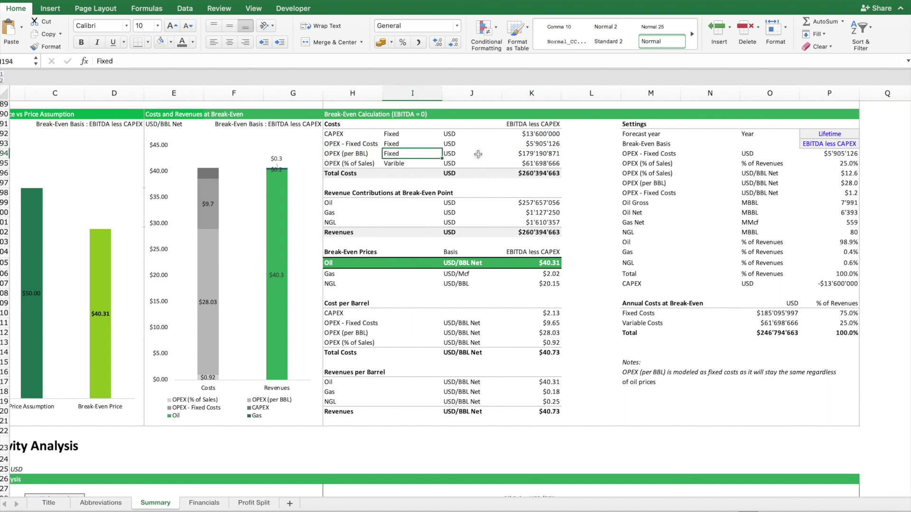
pyautogui.click(528, 152)
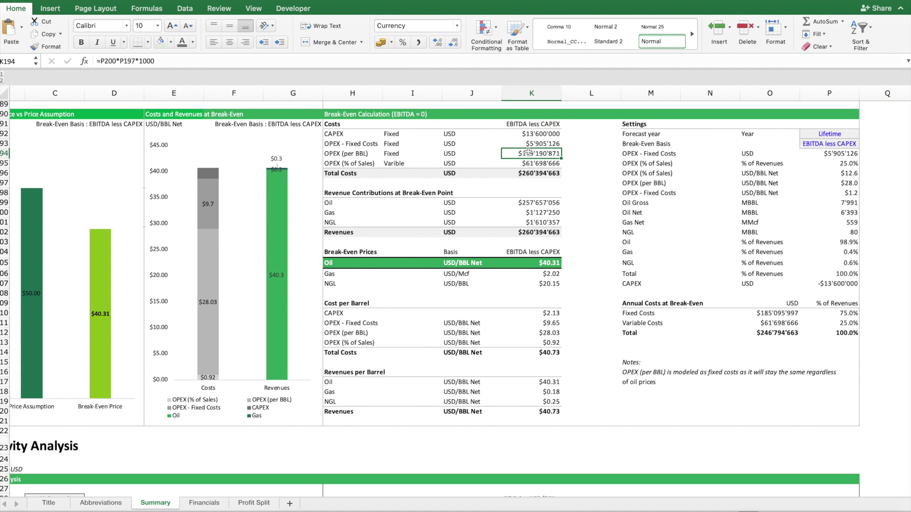
# Correct the cost type 'Varible' to 'Variable' in I195.
pyautogui.click(403, 163)
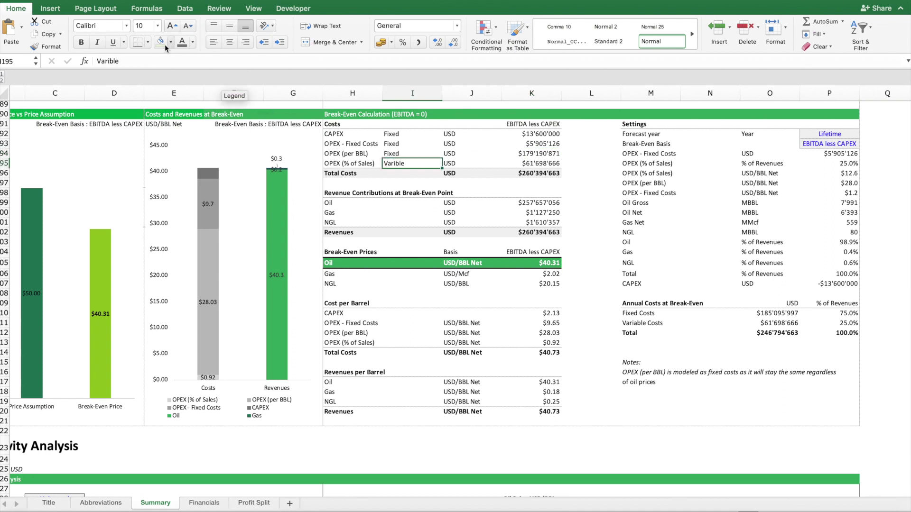
pyautogui.click(109, 63)
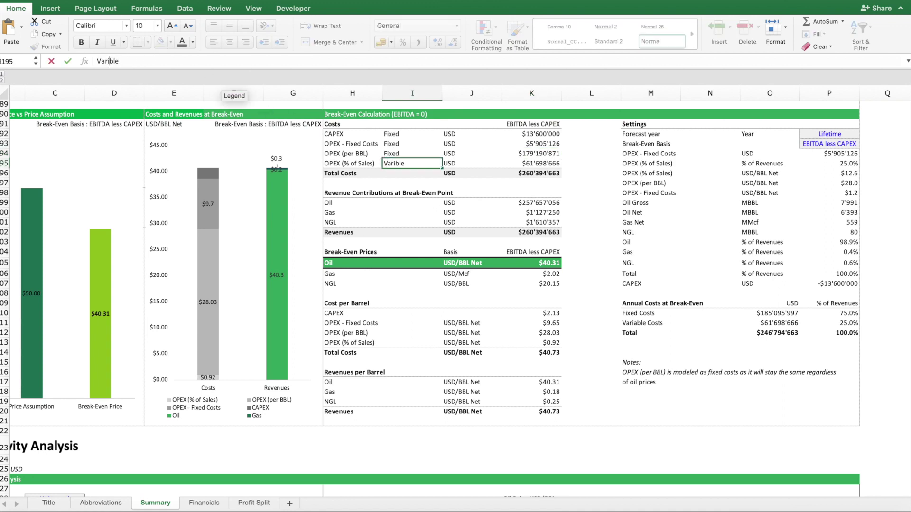
pyautogui.write('a')
pyautogui.press('Return')
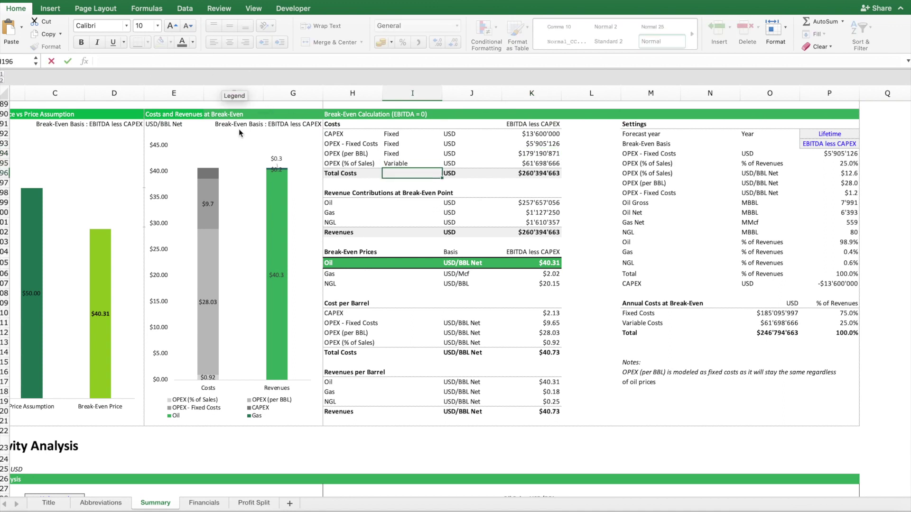
# Check the Total Costs sum, revenue contributions and $40.31 Oil break-even price formula.
pyautogui.click(535, 176)
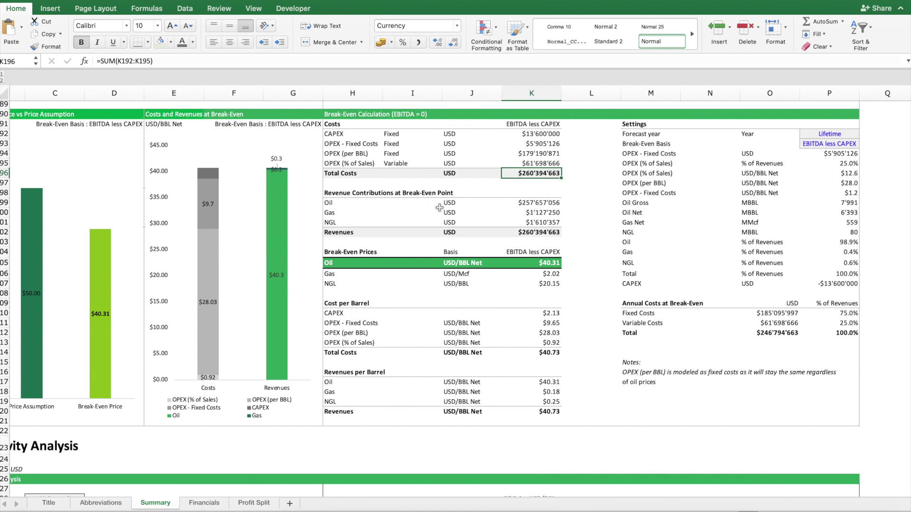
pyautogui.moveTo(522, 204); pyautogui.dragTo(527, 219)
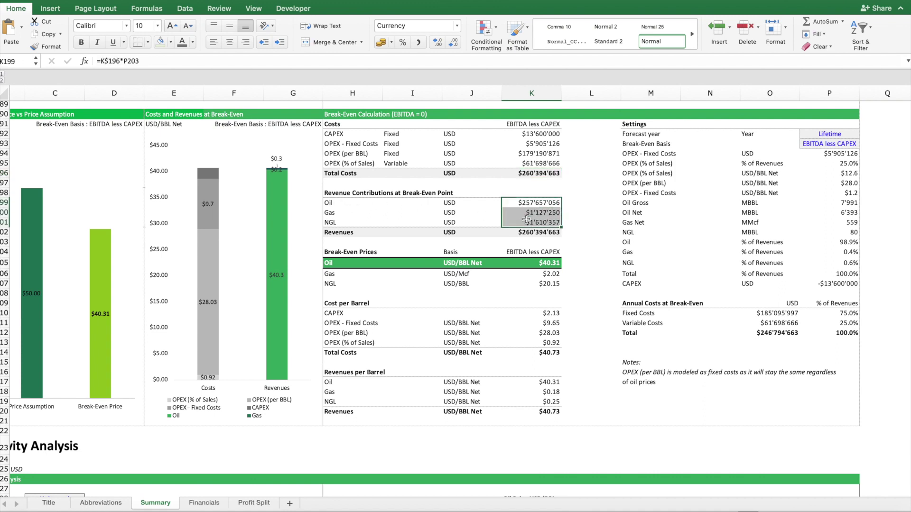
pyautogui.click(536, 266)
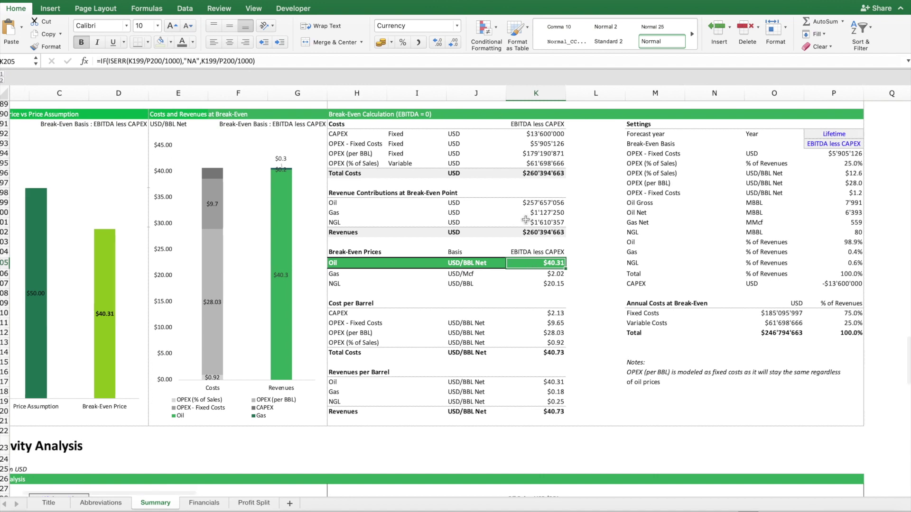
pyautogui.hscroll(-3, 304, 303)
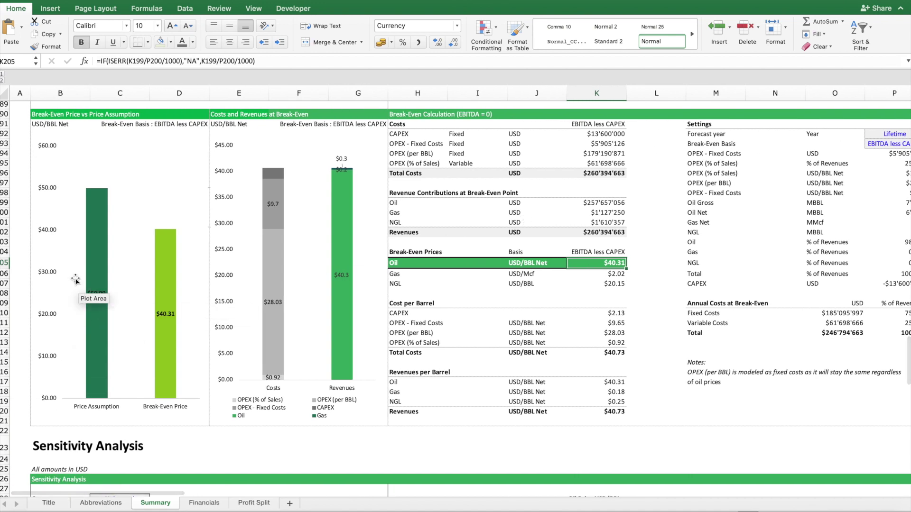
pyautogui.moveTo(174, 260)
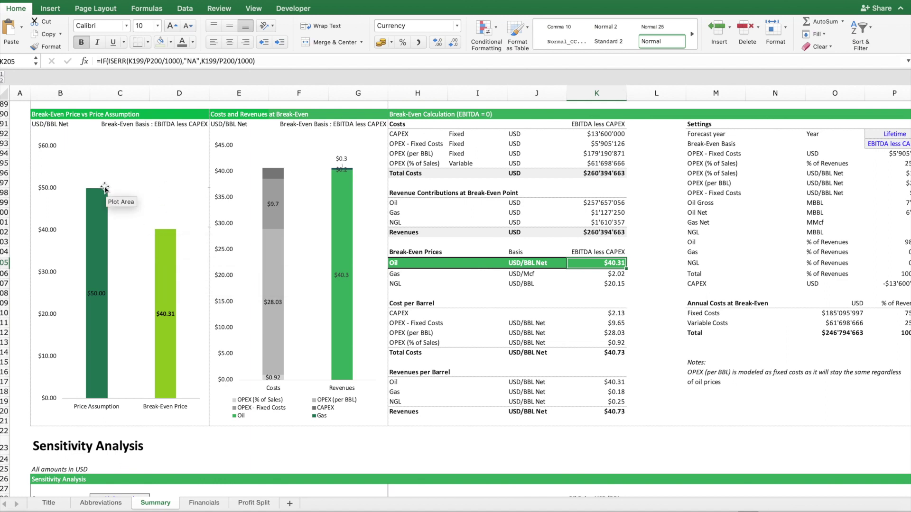
pyautogui.moveTo(100, 209)
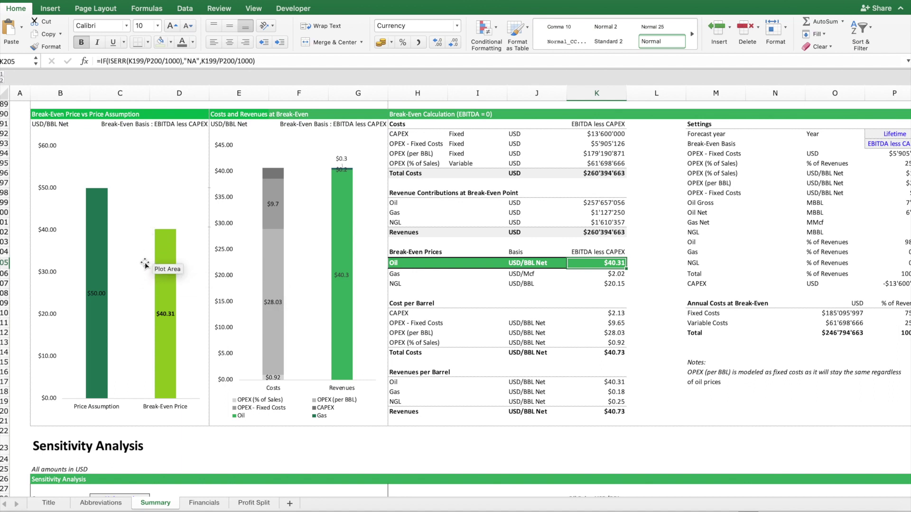
pyautogui.moveTo(108, 251)
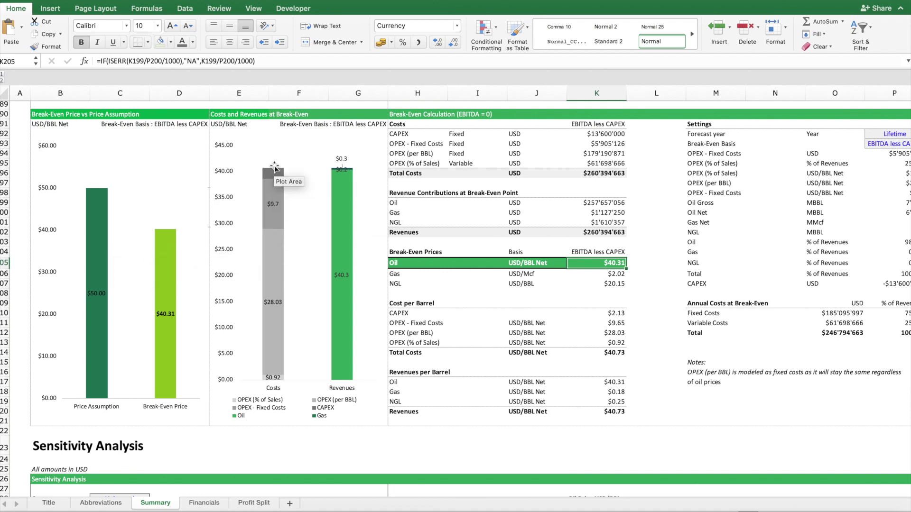
pyautogui.moveTo(278, 182)
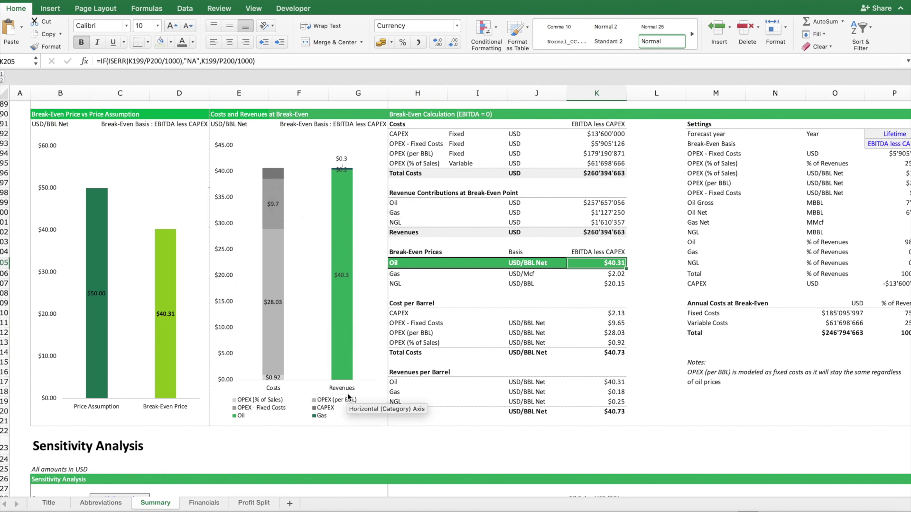
pyautogui.moveTo(347, 273)
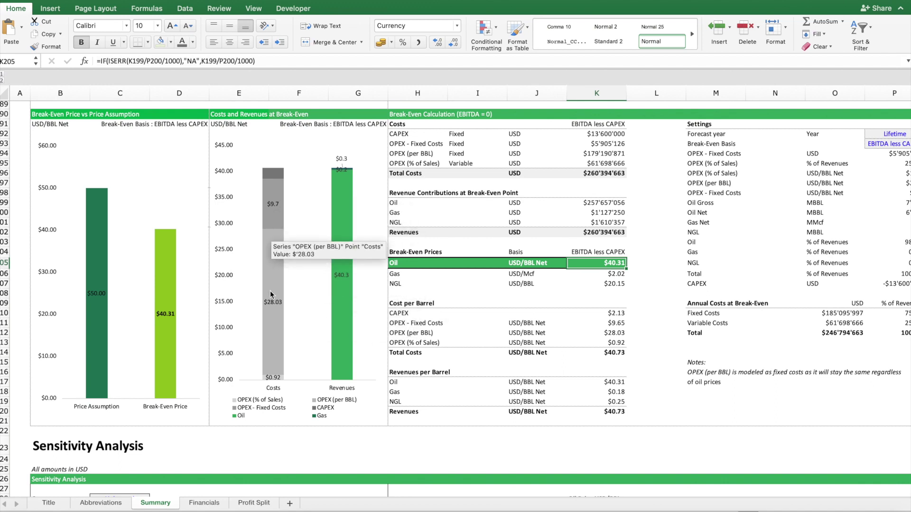
pyautogui.moveTo(275, 349)
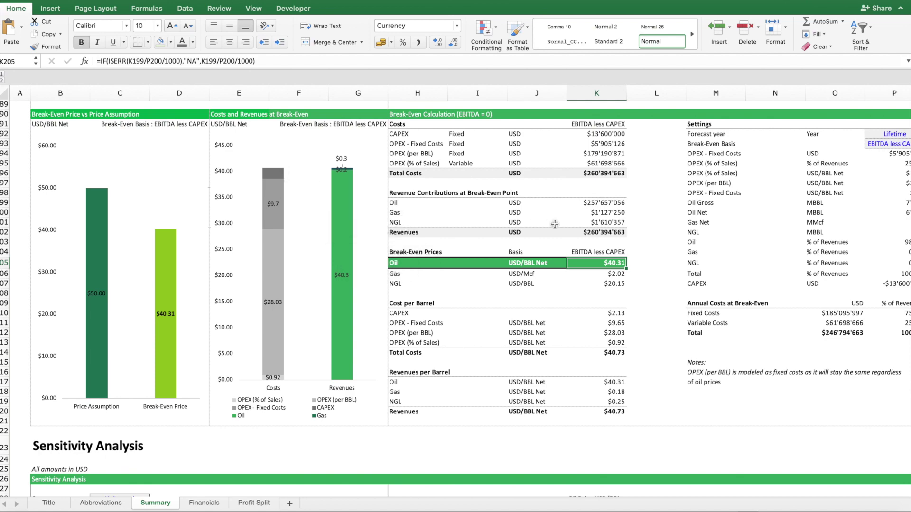
pyautogui.scroll(-10, 554, 224)
# Scroll down from the Tax Rate % label to the Sensitivity Analysis section.
pyautogui.click(394, 337)
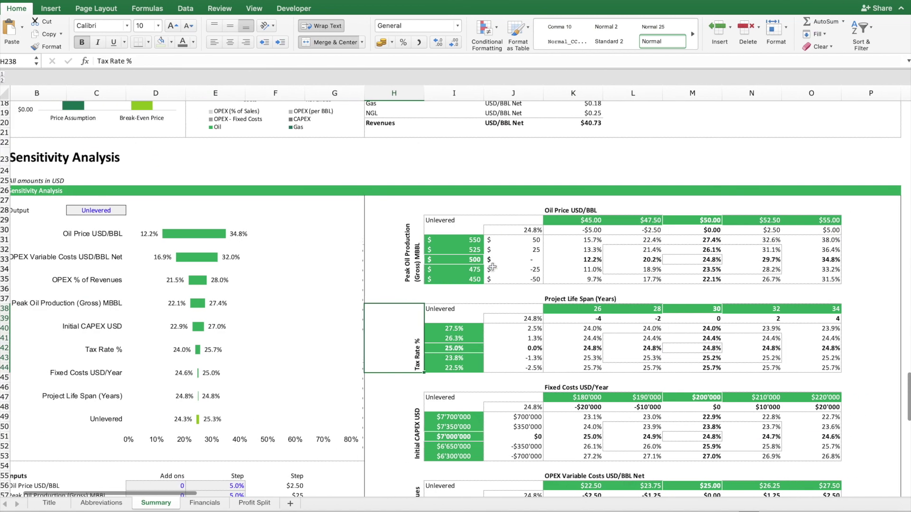
pyautogui.hscroll(-1, 492, 267)
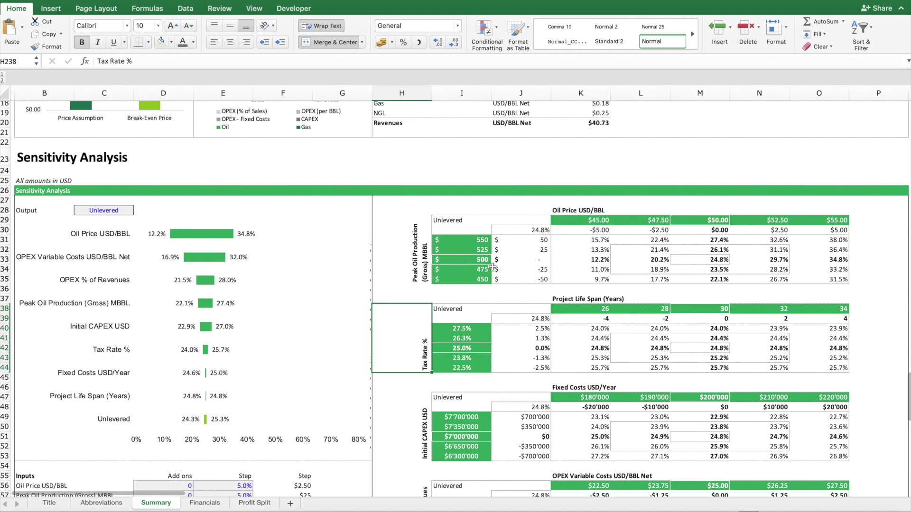
pyautogui.scroll(-2, 493, 267)
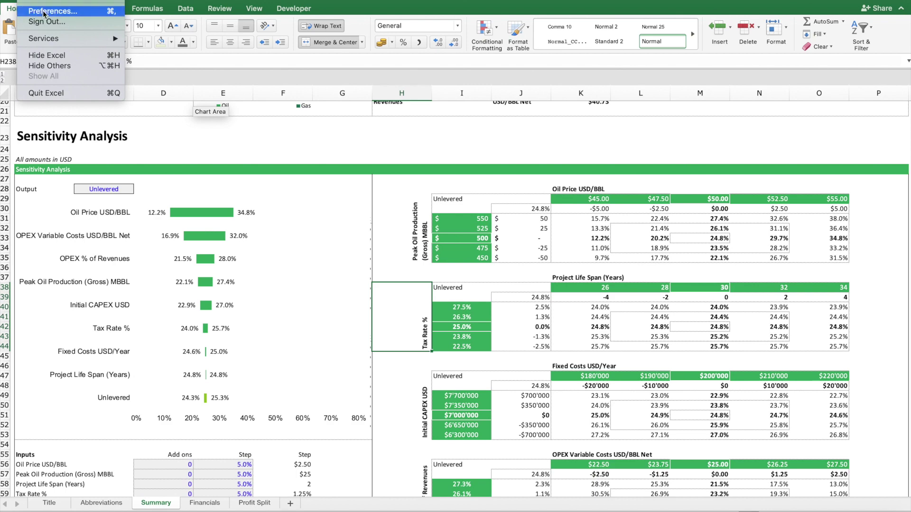
# Set calculation to fully Automatic, data tables included, in Excel's Calculation preferences.
pyautogui.click(44, 11)
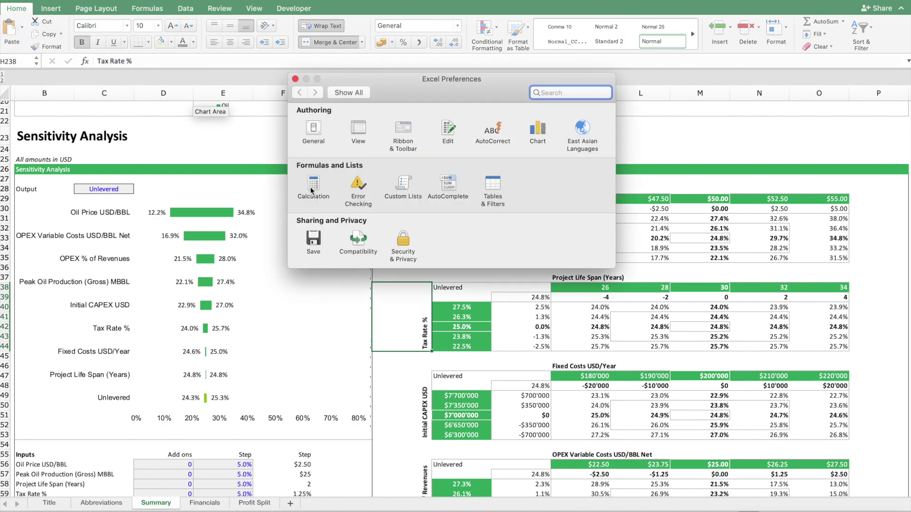
pyautogui.click(311, 189)
pyautogui.click(310, 133)
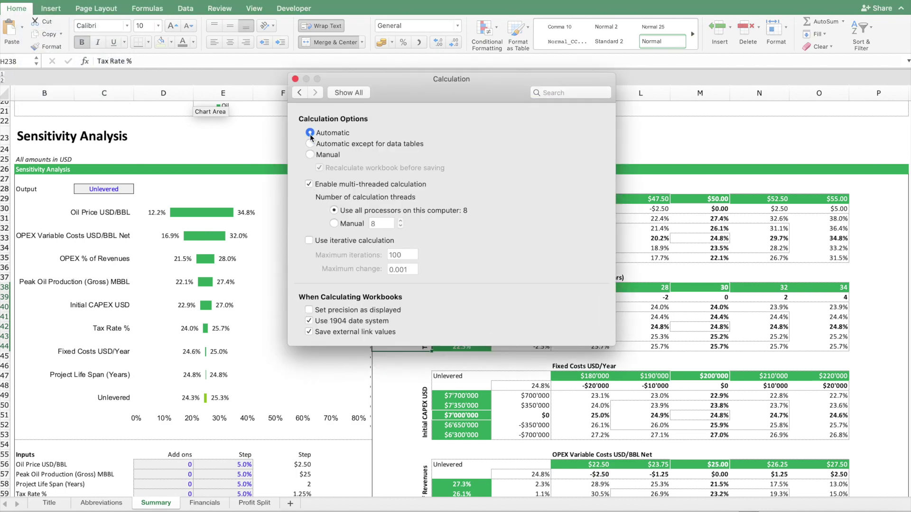
pyautogui.click(295, 79)
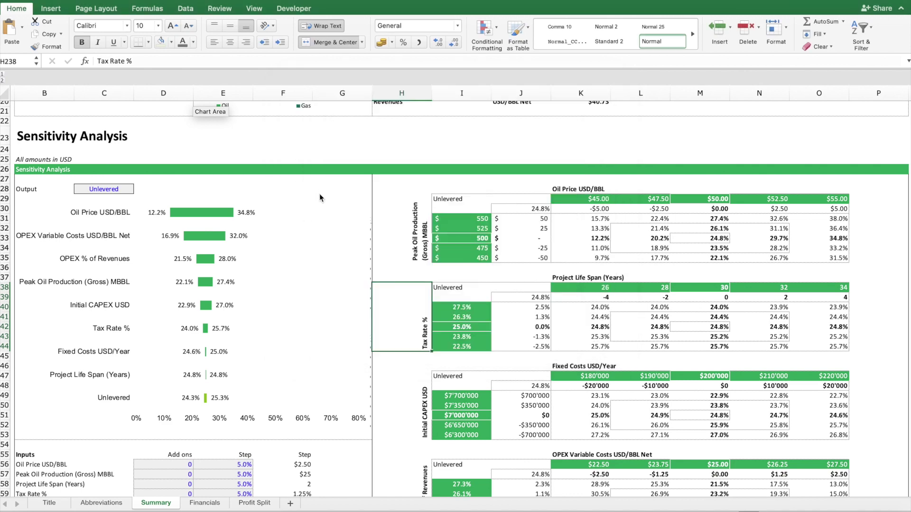
pyautogui.click(113, 189)
# Switch the sensitivity Output in C228 to Levered and inspect the recalculated data-table results.
pyautogui.click(138, 190)
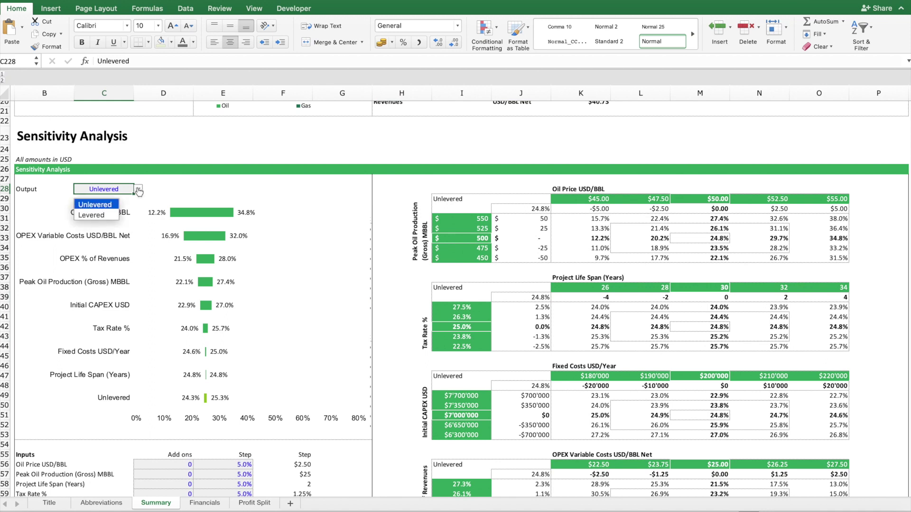
pyautogui.click(91, 216)
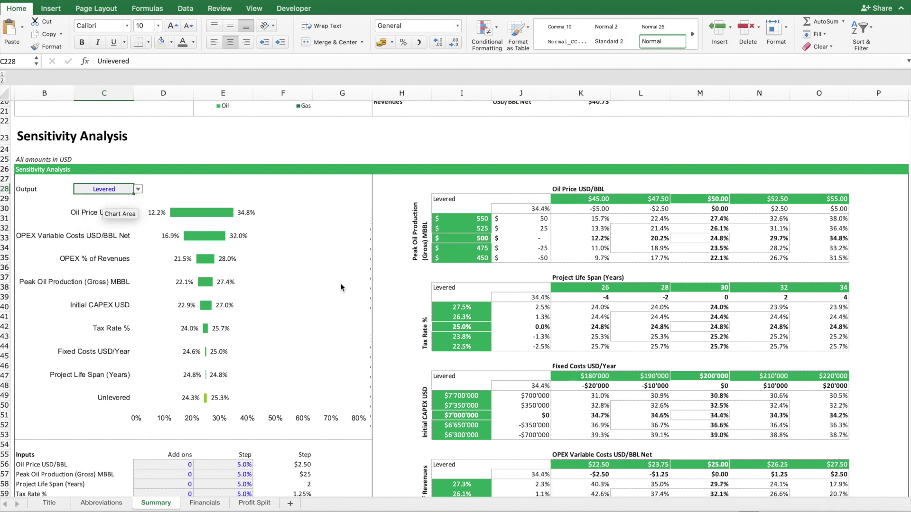
pyautogui.click(697, 240)
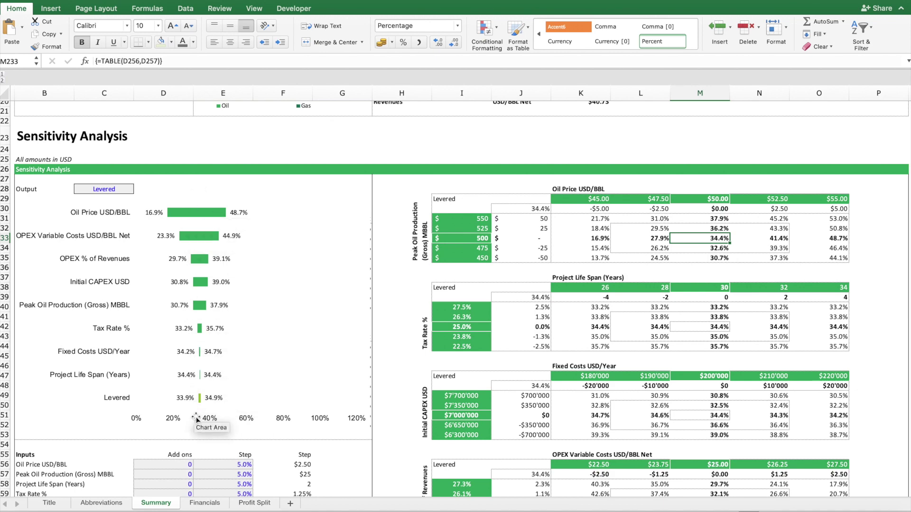
pyautogui.moveTo(185, 214)
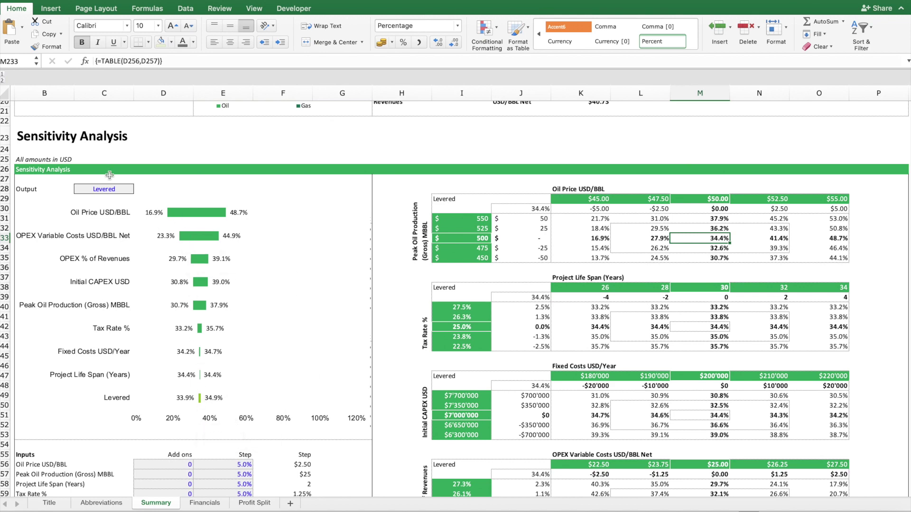
# Set the sensitivity Output in C228 back to Unlevered.
pyautogui.click(107, 189)
pyautogui.click(137, 188)
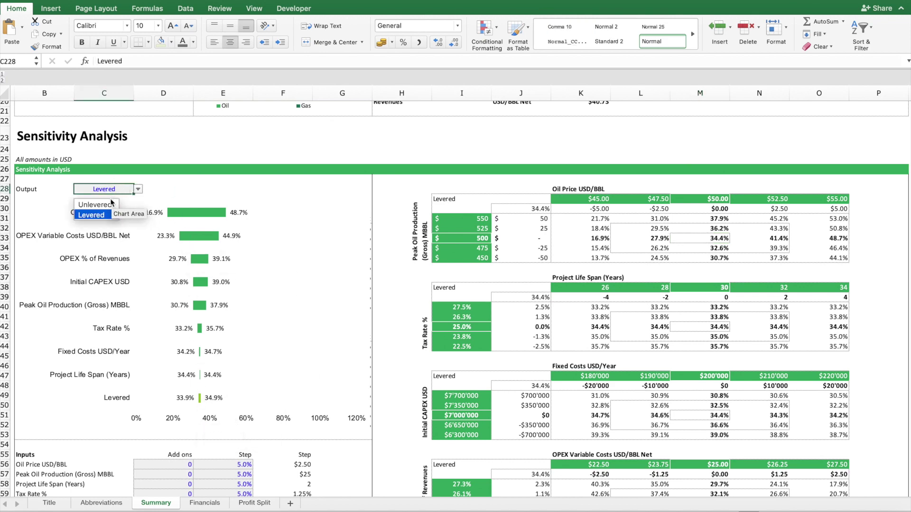
pyautogui.click(108, 205)
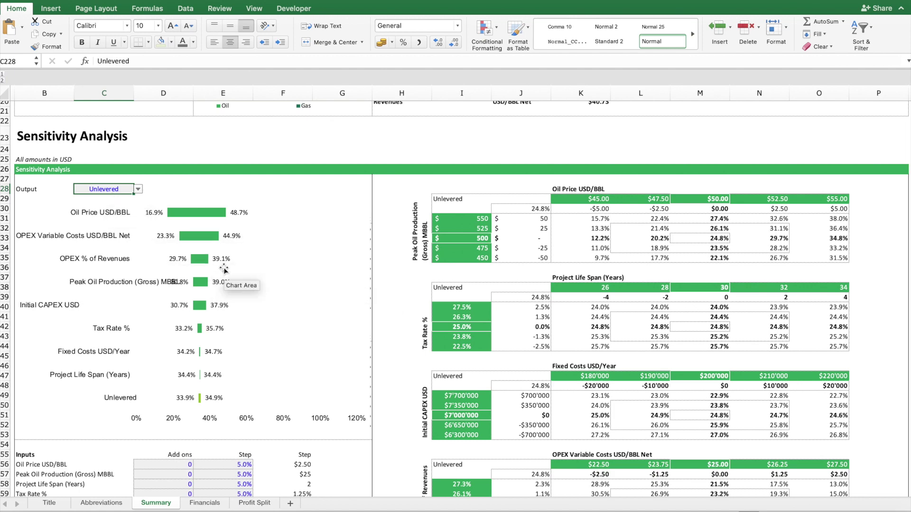
pyautogui.scroll(-3, 222, 277)
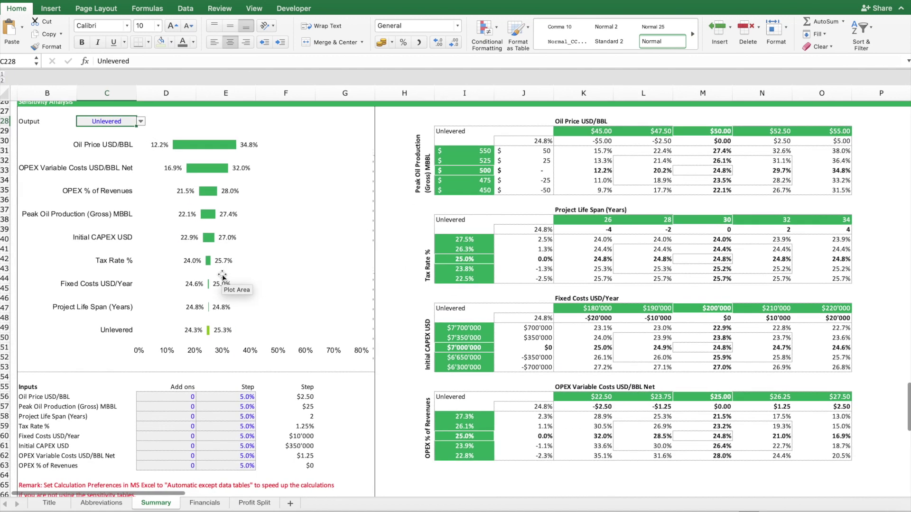
# Choose 'Automatic except for data tables' in Excel's Calculation preferences.
pyautogui.hscroll(-1, 223, 277)
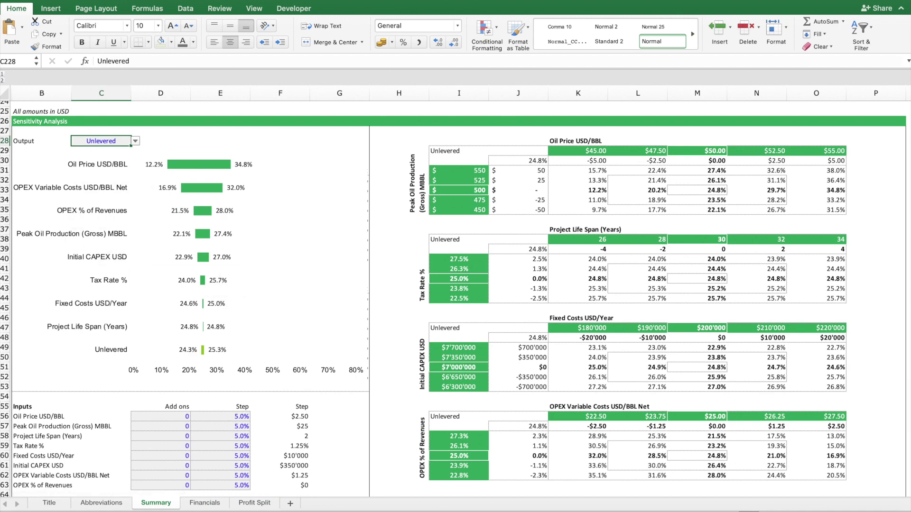
pyautogui.click(29, 0)
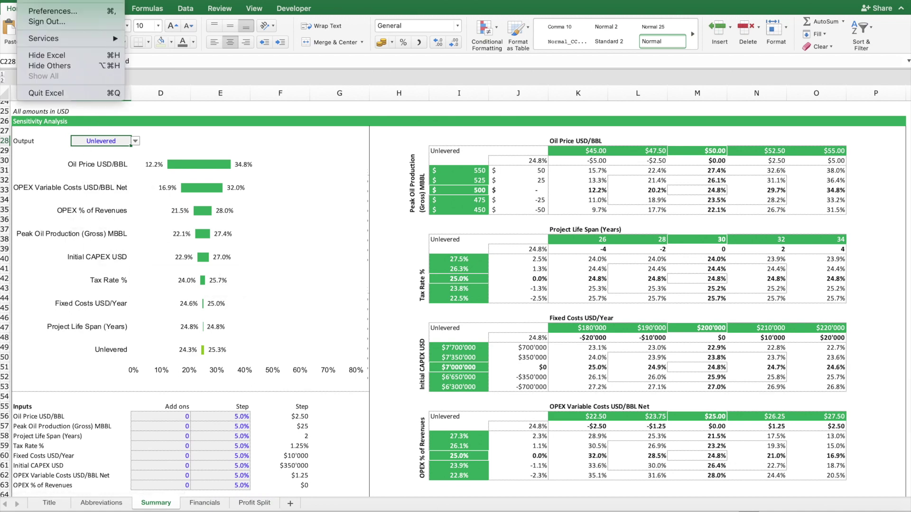
pyautogui.click(42, 10)
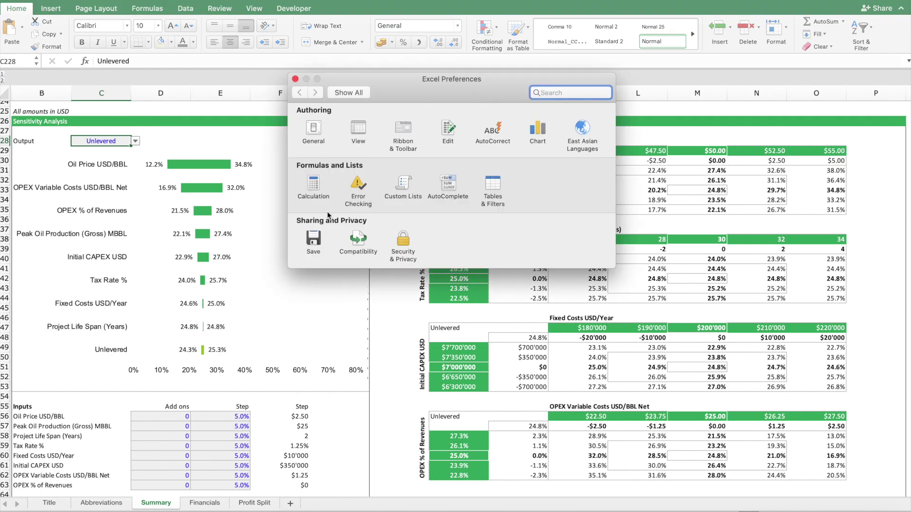
pyautogui.click(313, 187)
pyautogui.click(317, 144)
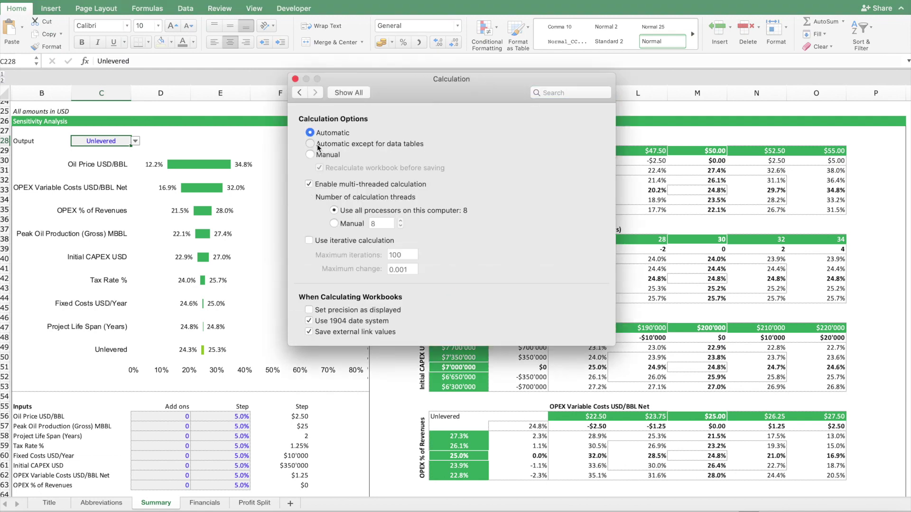
pyautogui.click(295, 79)
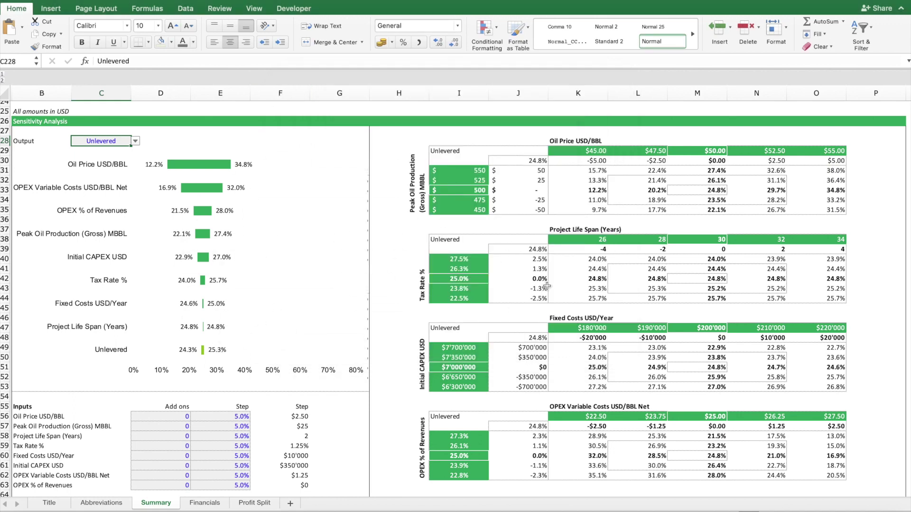
pyautogui.scroll(-3, 656, 310)
# Scroll to Project Metrics, showing 24.8% unlevered IRR, 34.4% levered IRR and $6'336'993 NPV.
pyautogui.scroll(-12, 657, 311)
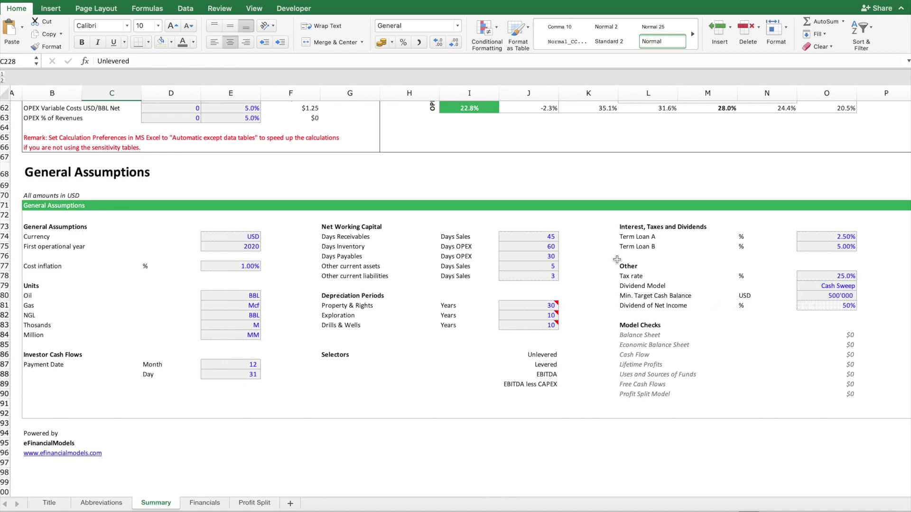
pyautogui.scroll(15, 648, 238)
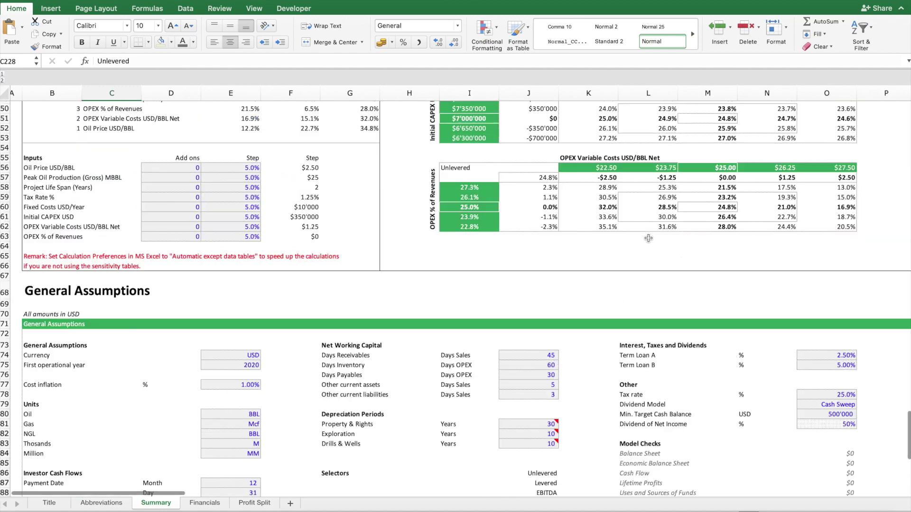
pyautogui.scroll(20, 648, 238)
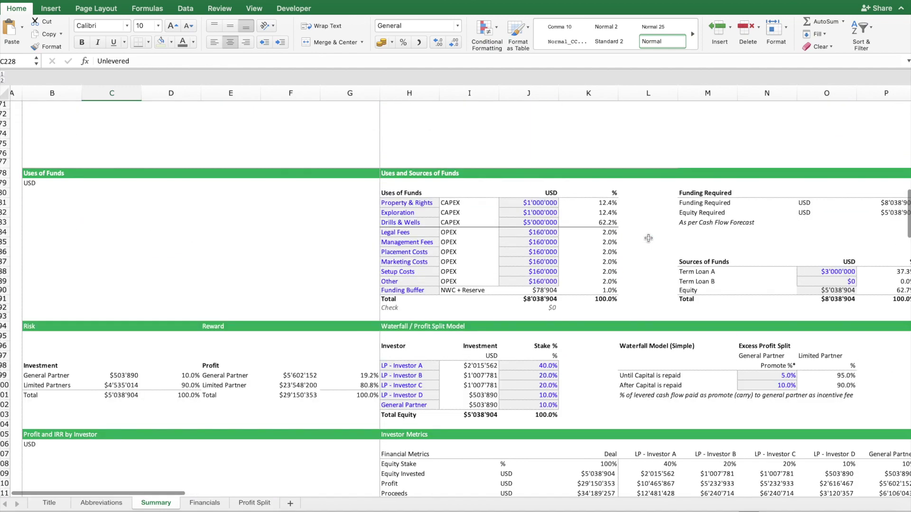
pyautogui.scroll(-1, 648, 237)
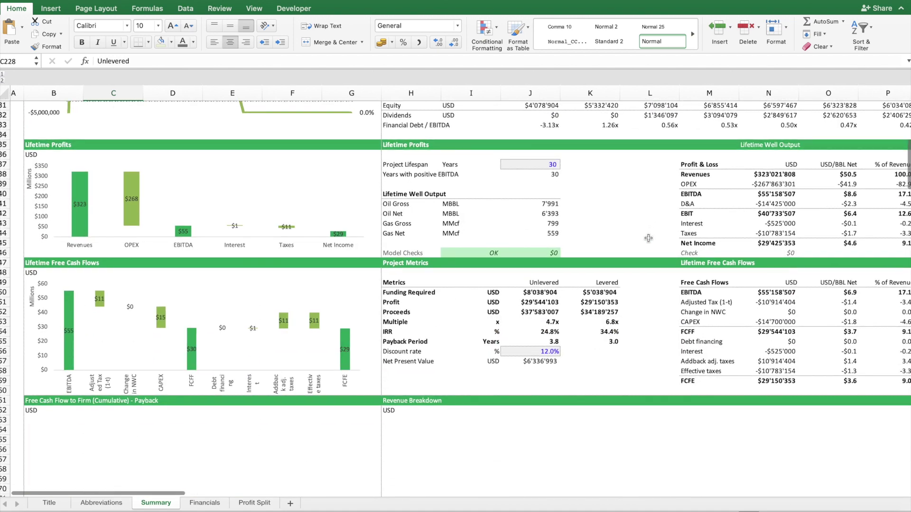